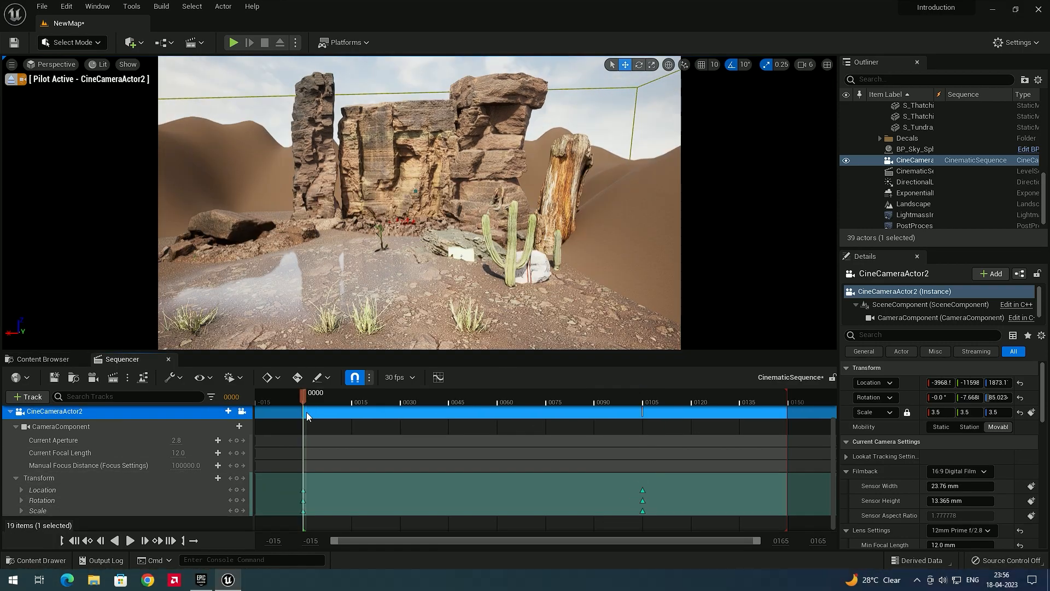
# Play back the cinematic sequence from frame 0.
pyautogui.press('space')
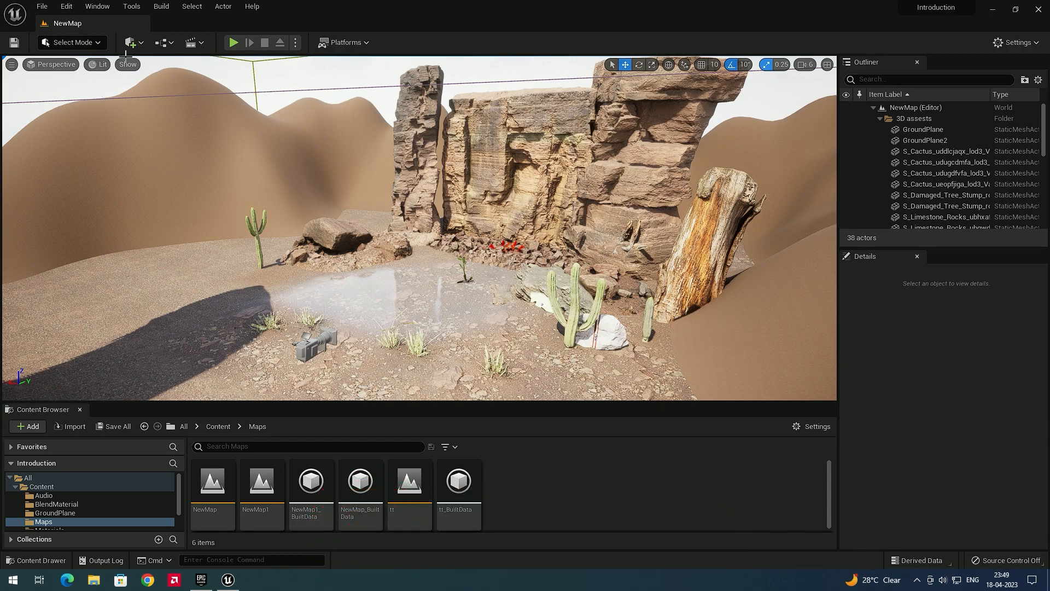
# Find Cine Camera Actor among the placeable cinematic actors and select the existing cine camera in the scene.
pyautogui.click(140, 43)
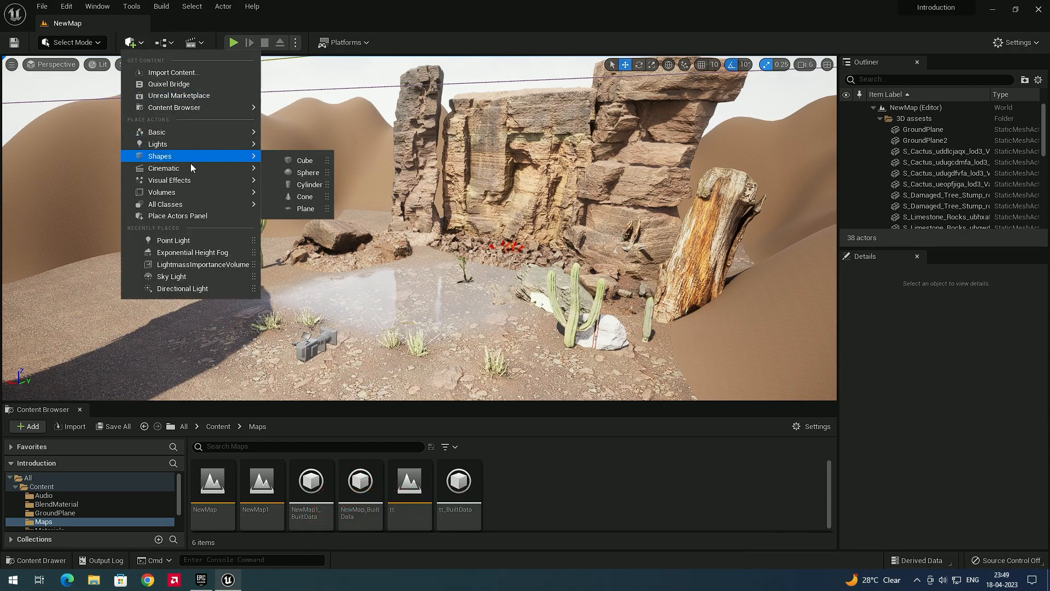
pyautogui.moveTo(199, 168)
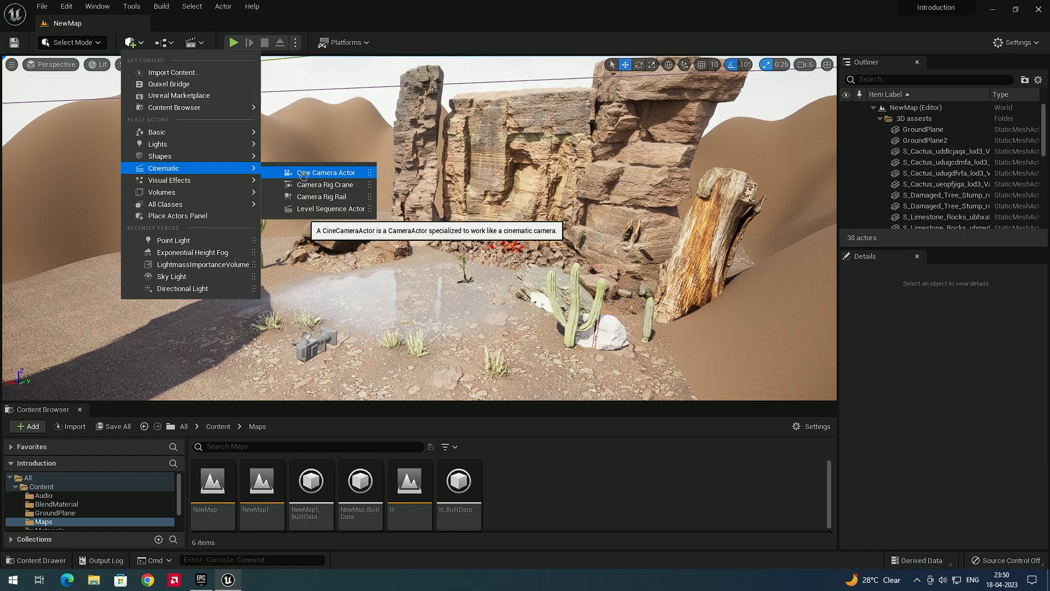
pyautogui.click(340, 174)
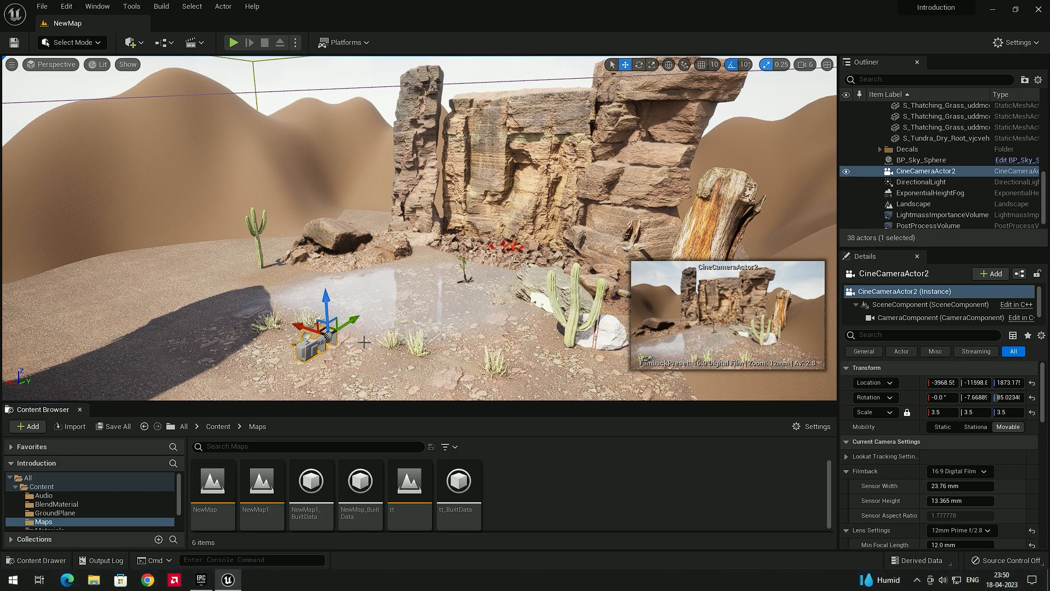
# Add a level sequence saved as CinematicSequence in the Content folder, replacing the existing asset of that name.
pyautogui.click(197, 47)
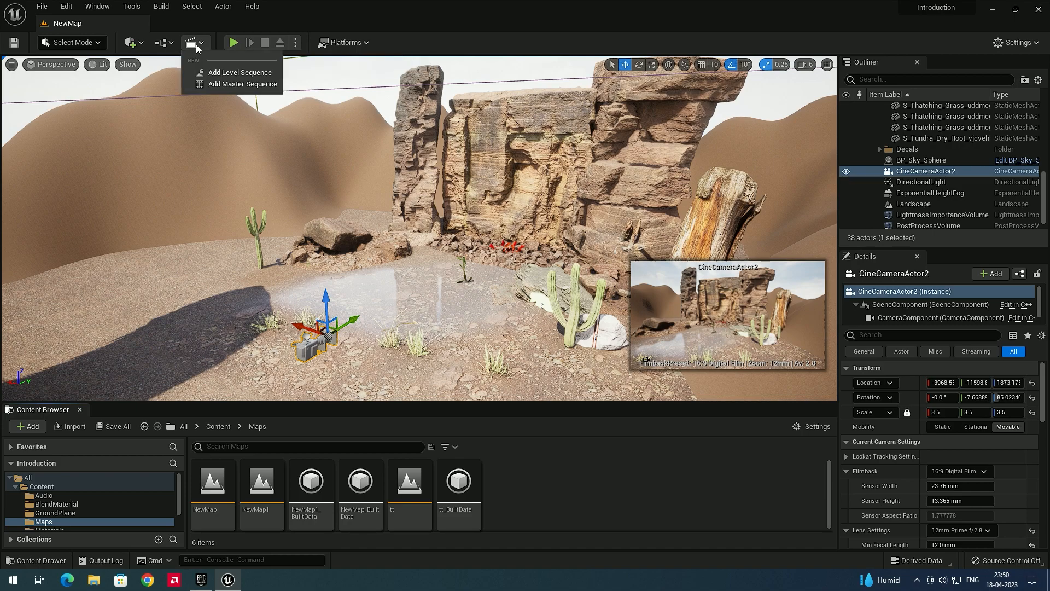
pyautogui.click(225, 74)
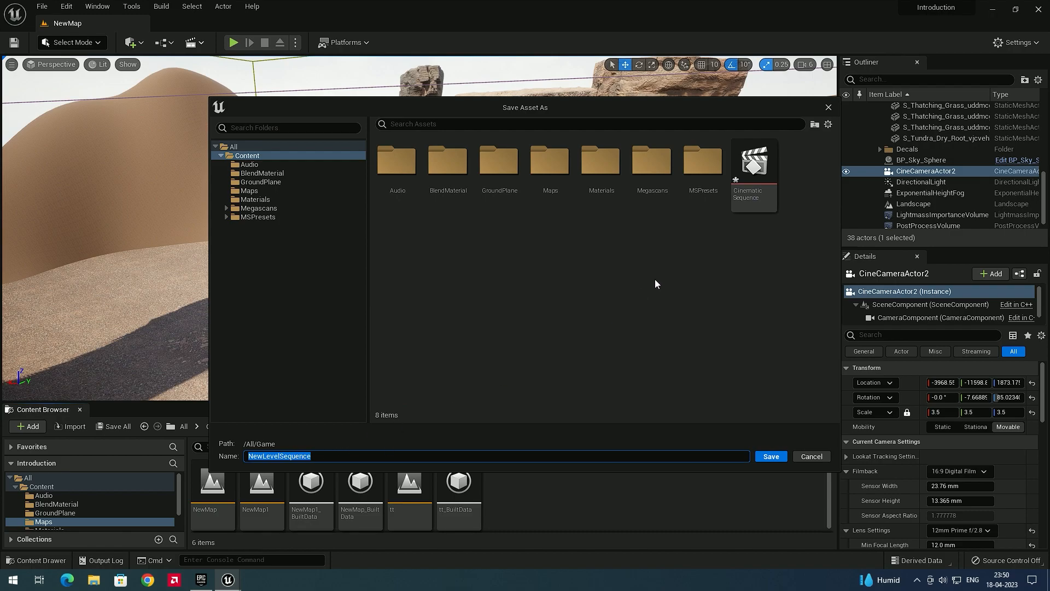
pyautogui.click(760, 173)
pyautogui.click(772, 456)
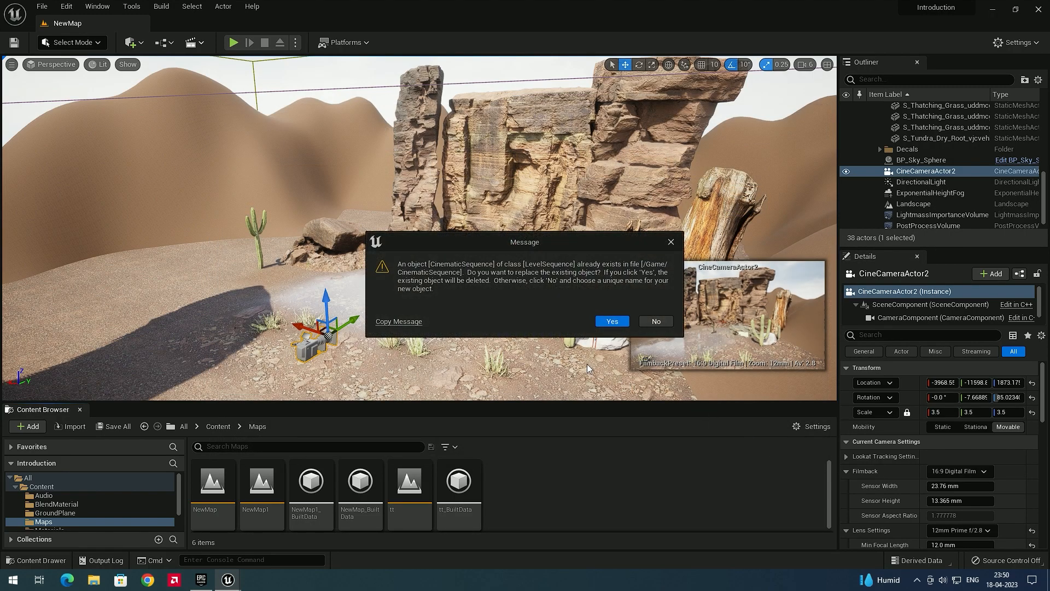
pyautogui.click(613, 322)
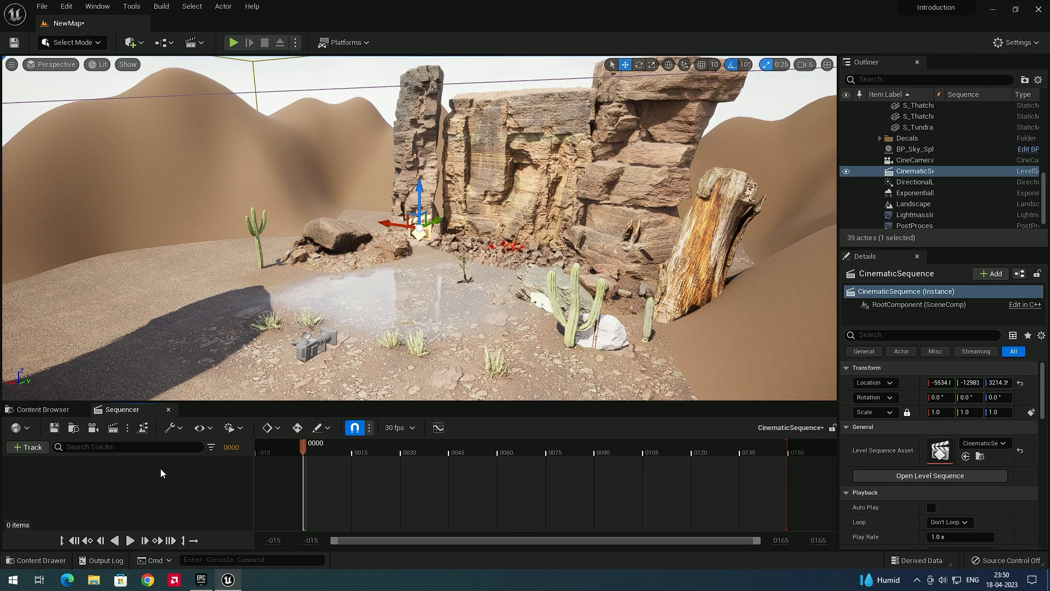
# Add the CineCameraActor2 camera from the scene to the level sequence as a track with camera cuts.
pyautogui.click(308, 346)
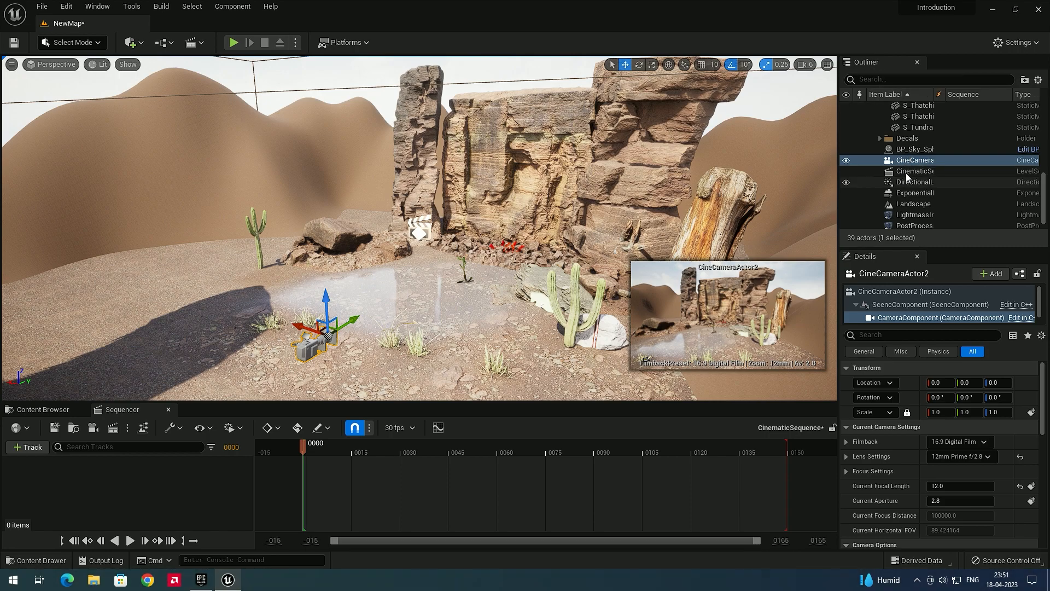
pyautogui.moveTo(910, 160); pyautogui.dragTo(329, 380)
pyautogui.moveTo(126, 471); pyautogui.dragTo(126, 469)
pyautogui.moveTo(307, 447); pyautogui.dragTo(388, 449)
pyautogui.moveTo(550, 464); pyautogui.dragTo(304, 467)
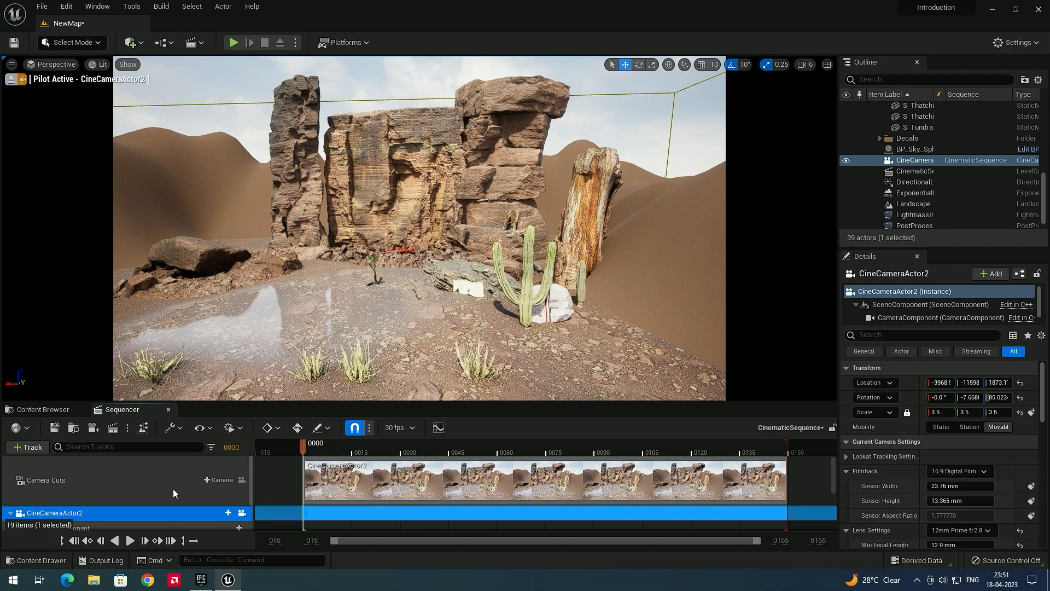
# Enlarge the Sequencer area and expand the camera's Transform track down to its Location, Rotation and Scale channels.
pyautogui.moveTo(361, 402); pyautogui.dragTo(361, 353)
pyautogui.scroll(-1, 105, 474)
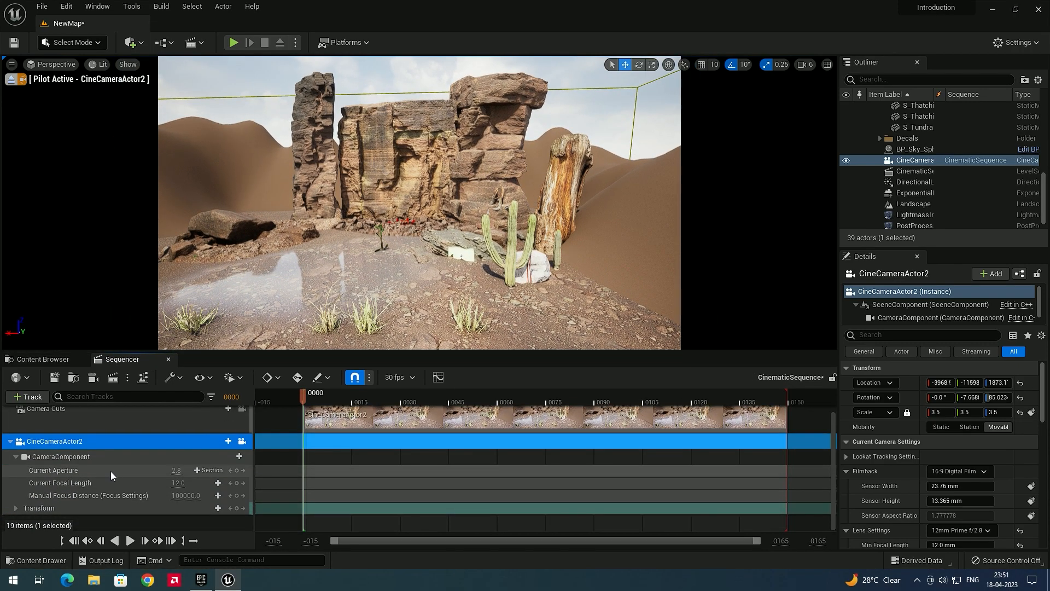
pyautogui.click(15, 507)
pyautogui.scroll(-2, 57, 481)
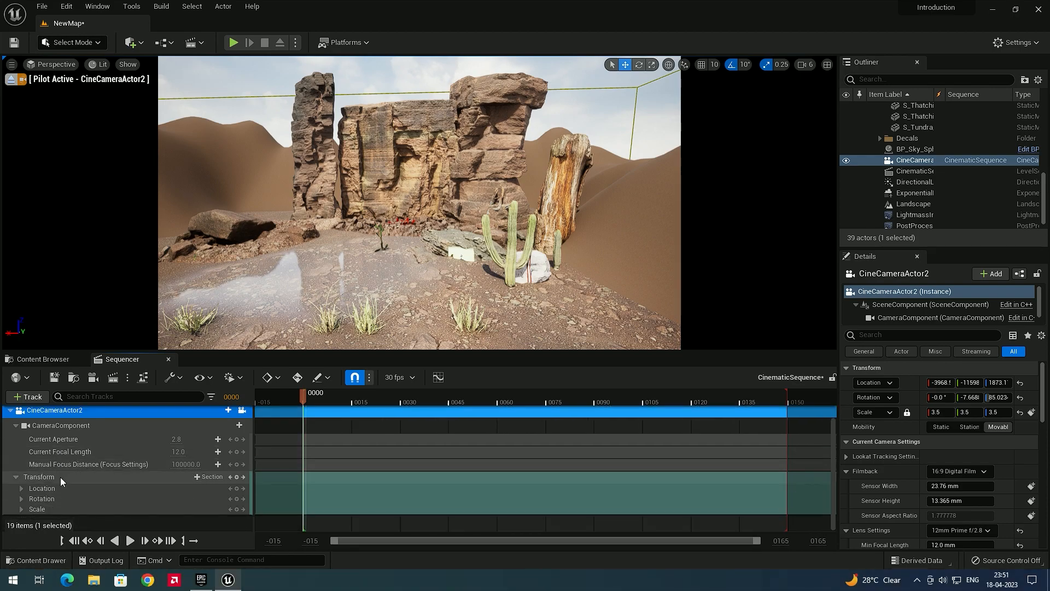
pyautogui.click(22, 489)
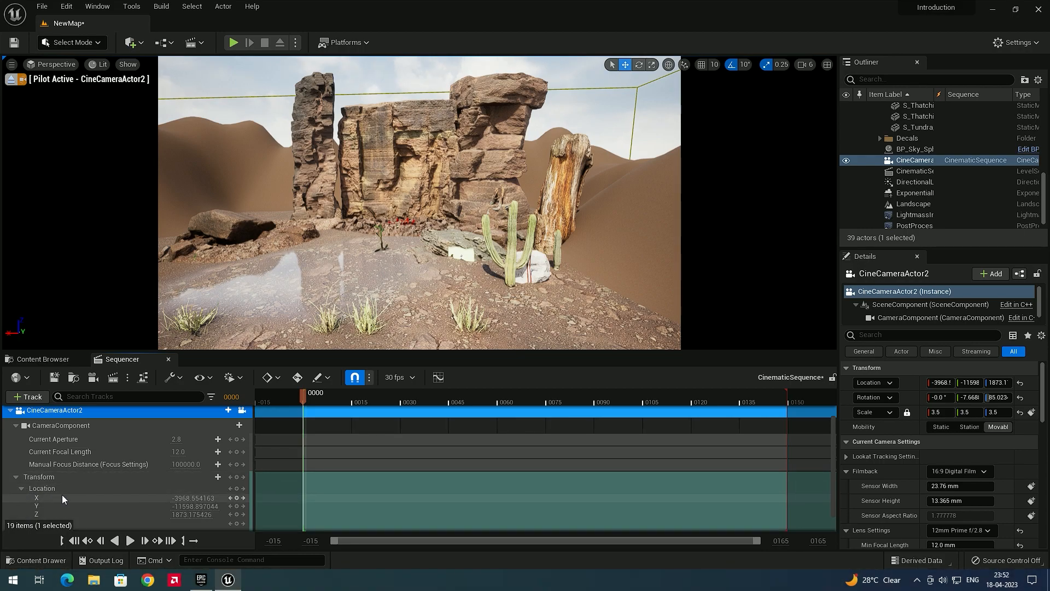
pyautogui.scroll(-2, 55, 495)
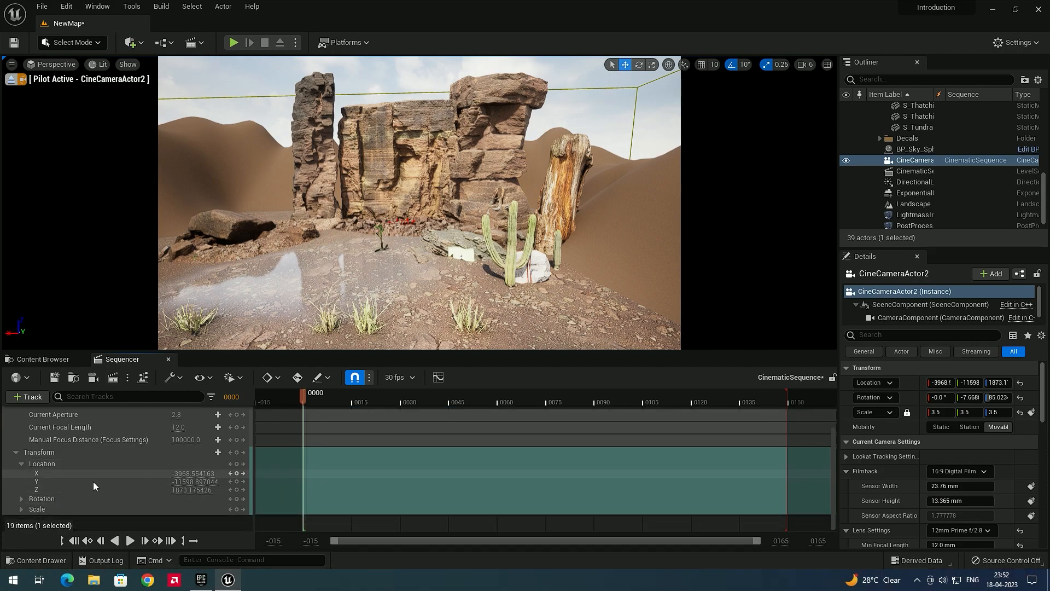
pyautogui.click(22, 465)
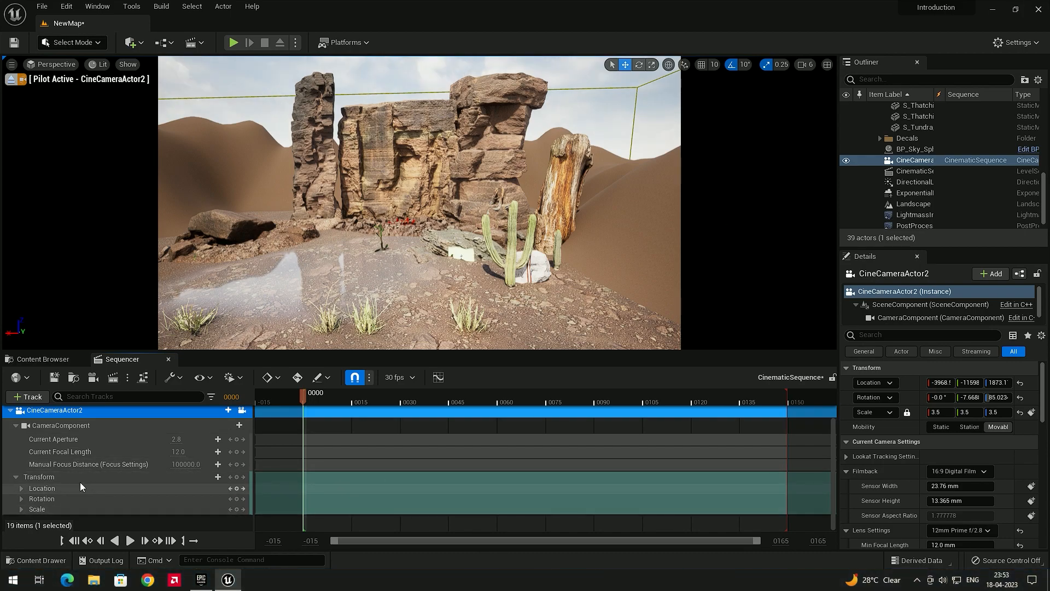
# Key the camera's Transform at frame 0 of the sequence.
pyautogui.click(307, 395)
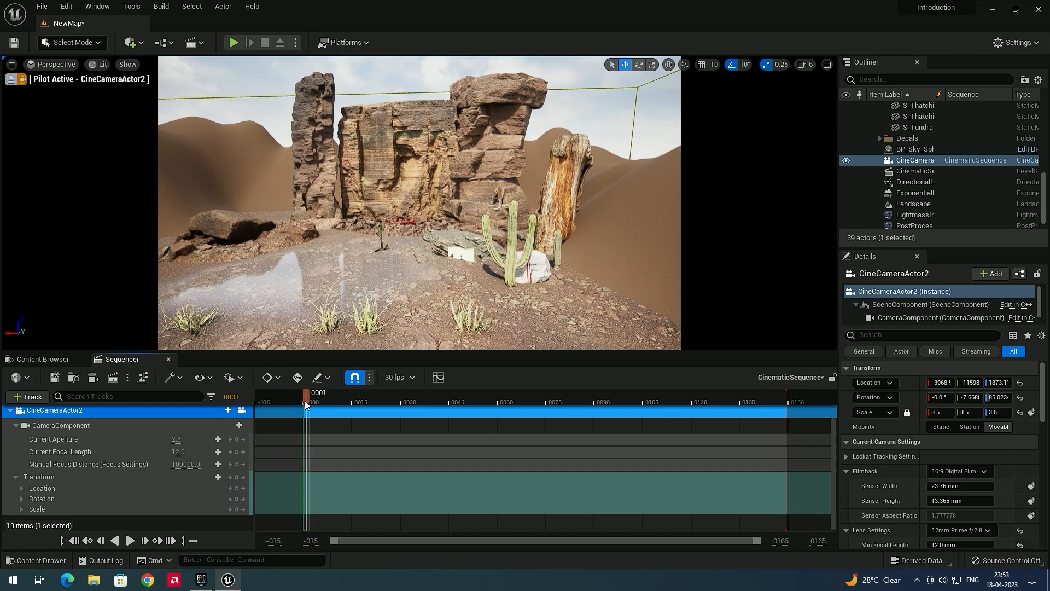
pyautogui.moveTo(305, 402); pyautogui.dragTo(304, 402)
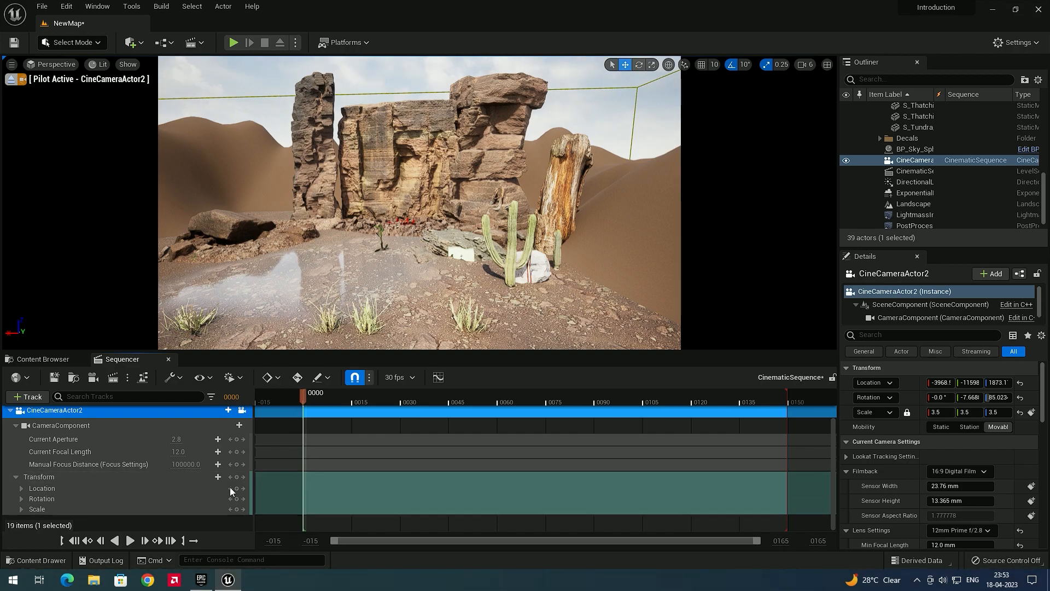
pyautogui.click(237, 477)
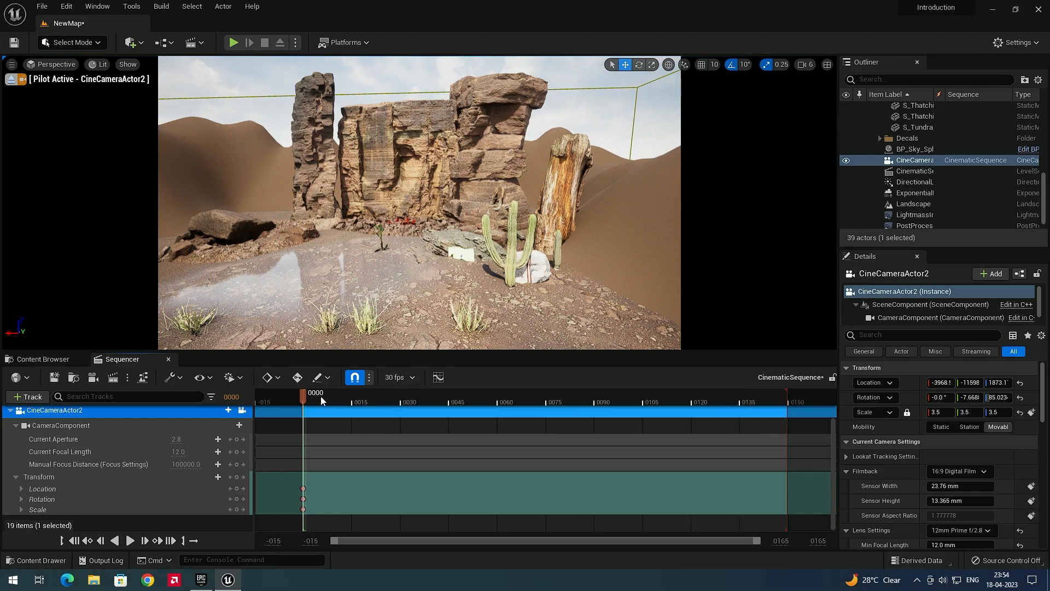
# At frame 105, fly the piloted camera forward toward the rock formation and key its Transform.
pyautogui.moveTo(388, 395); pyautogui.dragTo(637, 404)
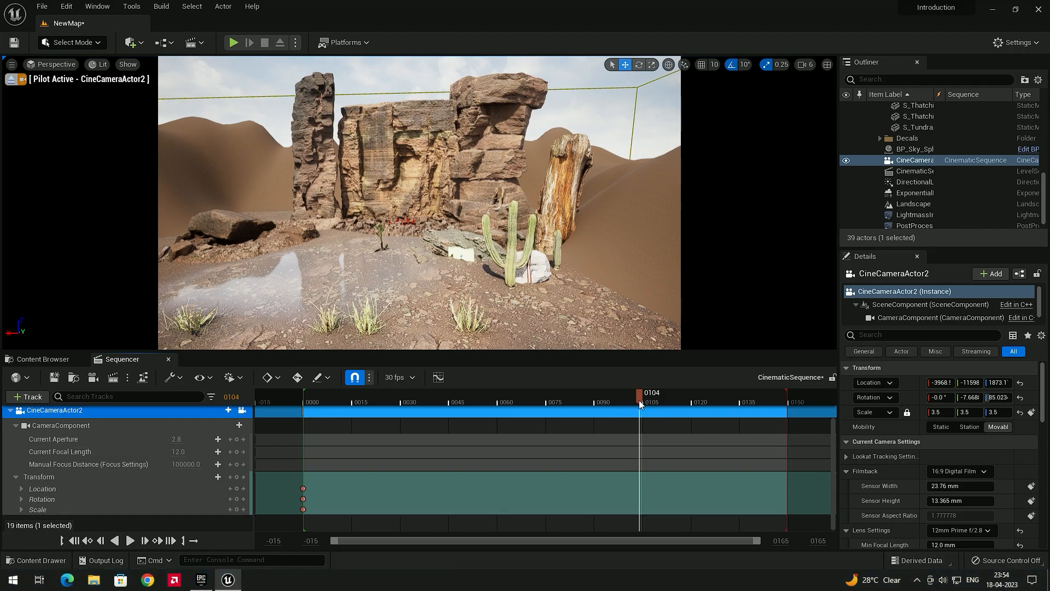
pyautogui.click(645, 399)
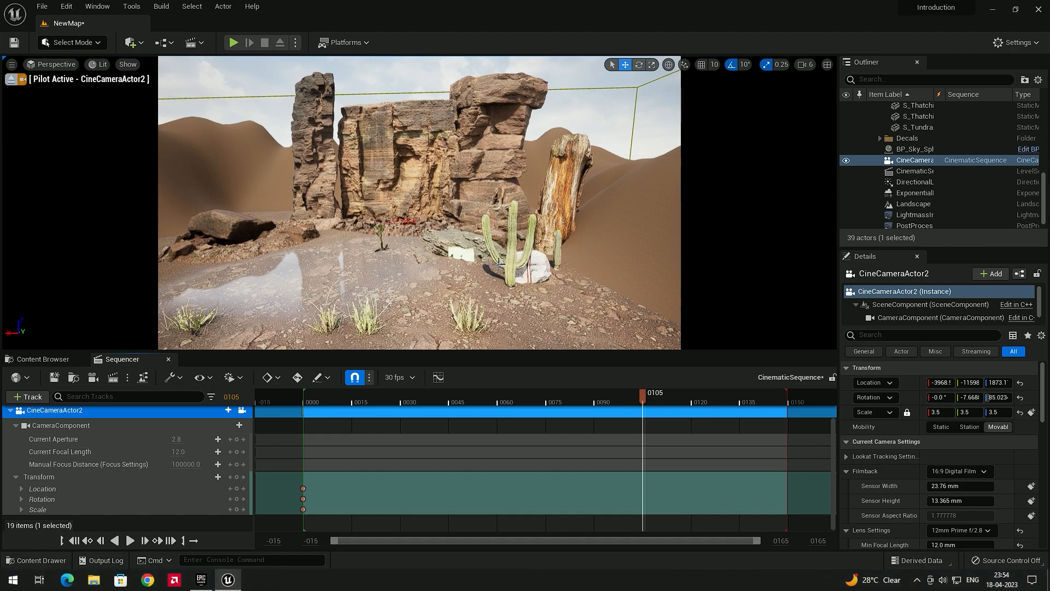
pyautogui.moveTo(499, 263); pyautogui.dragTo(498, 246, button='right')
pyautogui.press('w')
pyautogui.press('w')
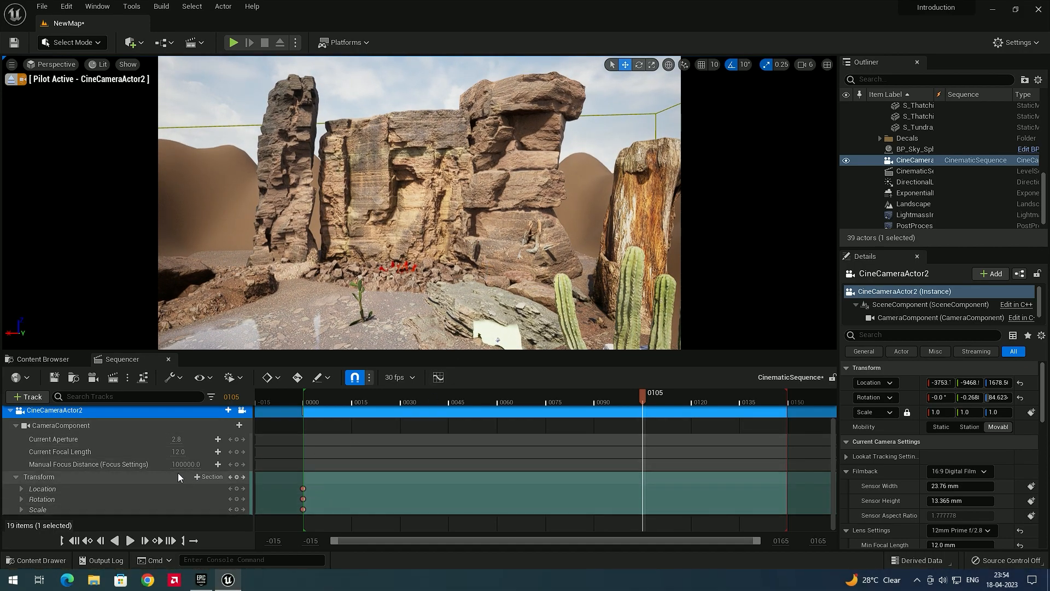
pyautogui.click(239, 477)
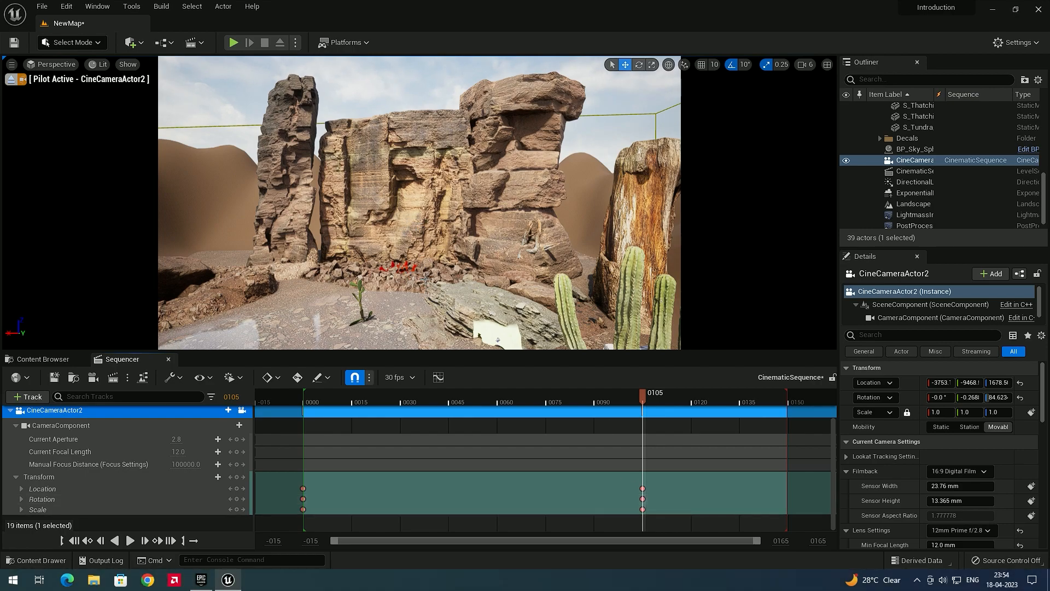
# Play the camera animation from before the first key to review the move, then park the playhead at frame 100.
pyautogui.moveTo(641, 401); pyautogui.dragTo(289, 382)
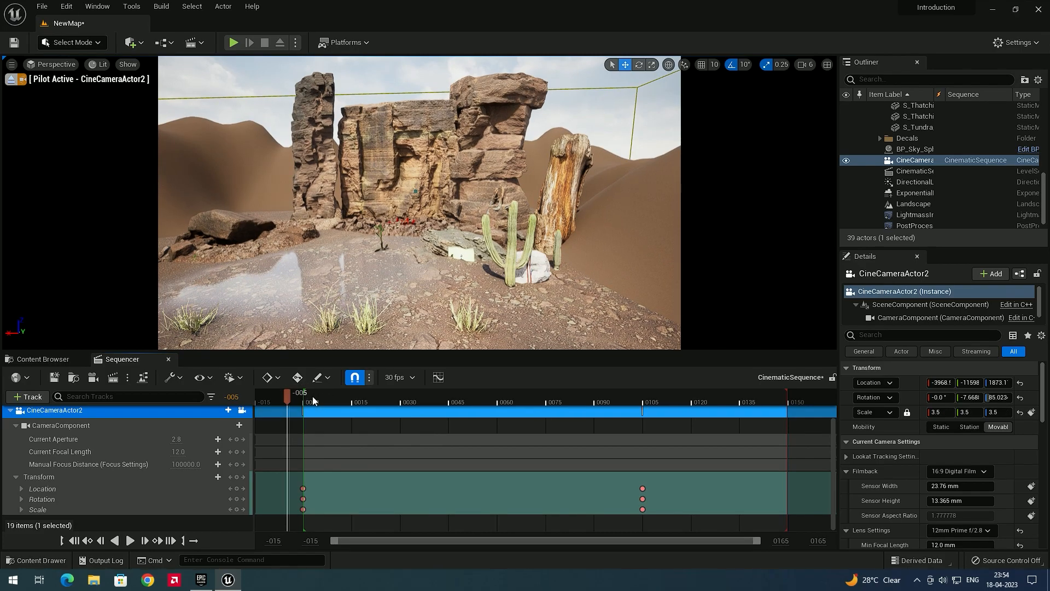
pyautogui.press('space')
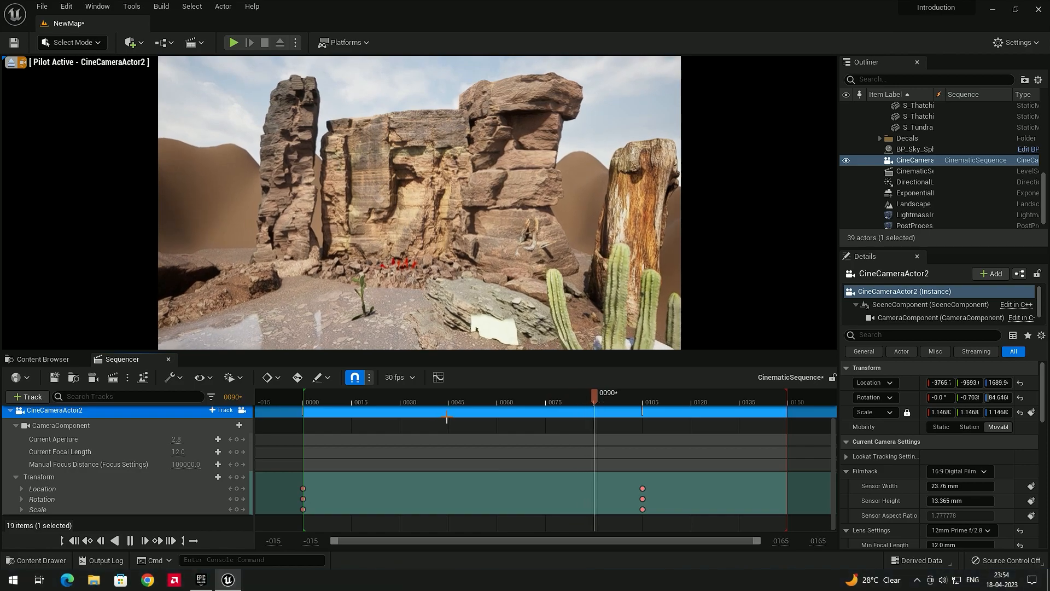
pyautogui.press('space')
pyautogui.click(626, 402)
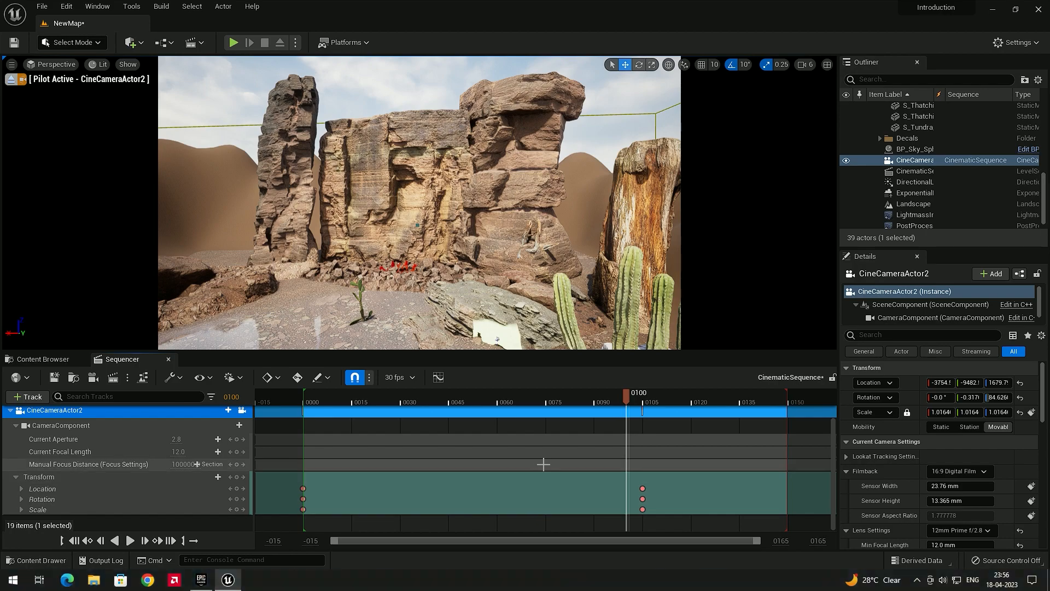
# Set the interpolation of all the camera's transform keys at frames 0 and 105 to Linear.
pyautogui.moveTo(676, 475); pyautogui.dragTo(573, 522)
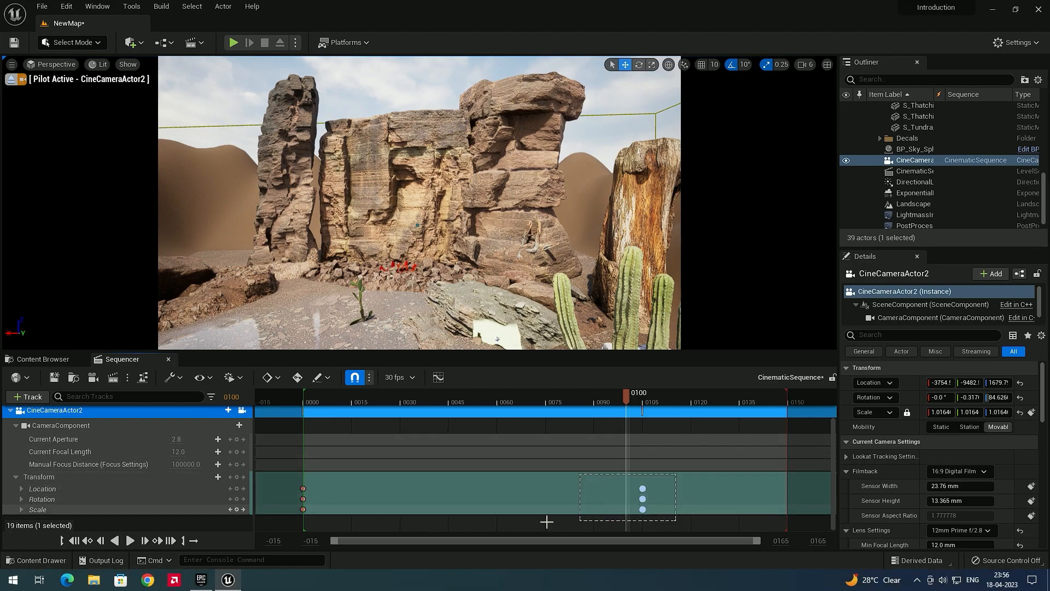
pyautogui.moveTo(288, 524); pyautogui.dragTo(290, 522)
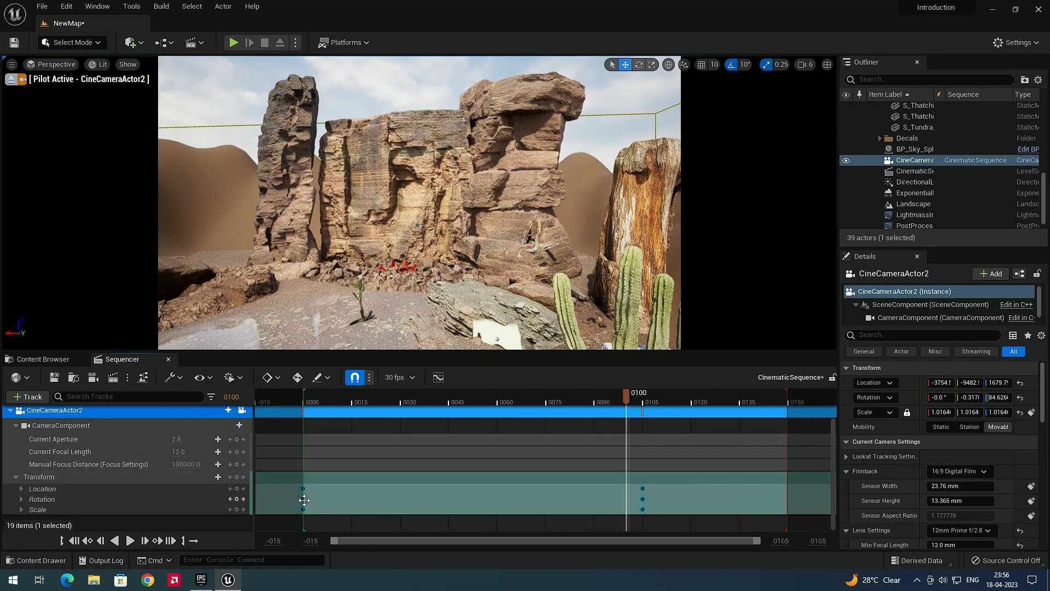
pyautogui.rightClick(305, 500)
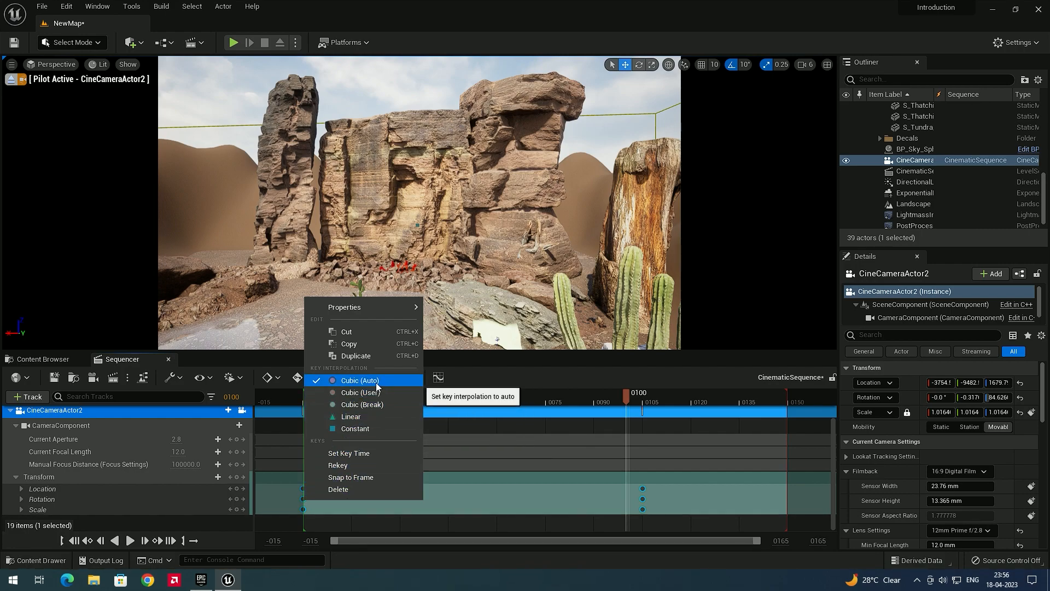
pyautogui.click(378, 418)
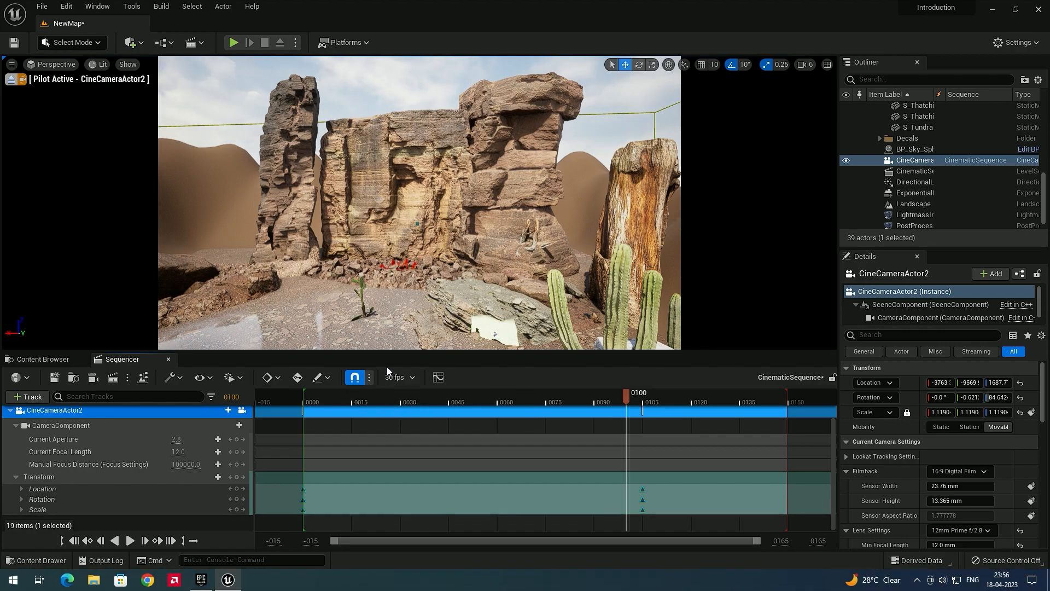
# Play the sequence from frame 0 to review the camera move with linear keys.
pyautogui.press('space')
pyautogui.moveTo(352, 402); pyautogui.dragTo(297, 411)
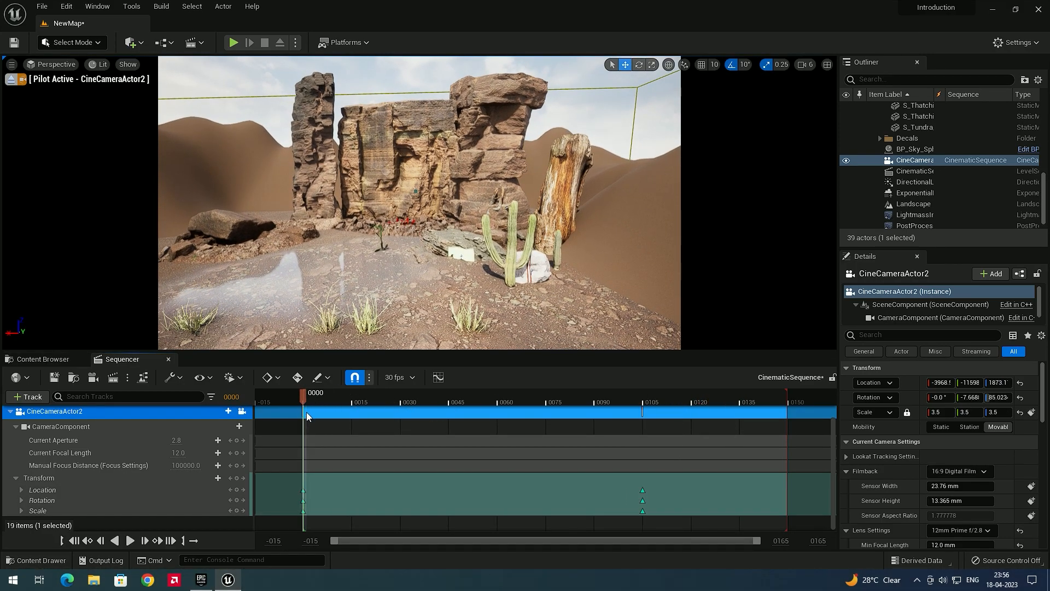
pyautogui.press('space')
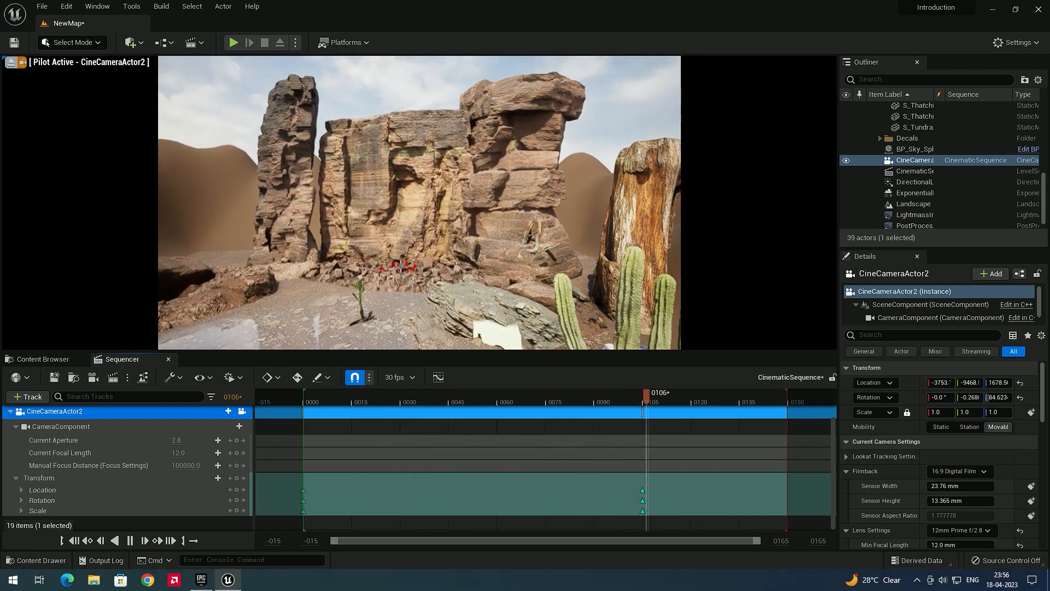
pyautogui.press('space')
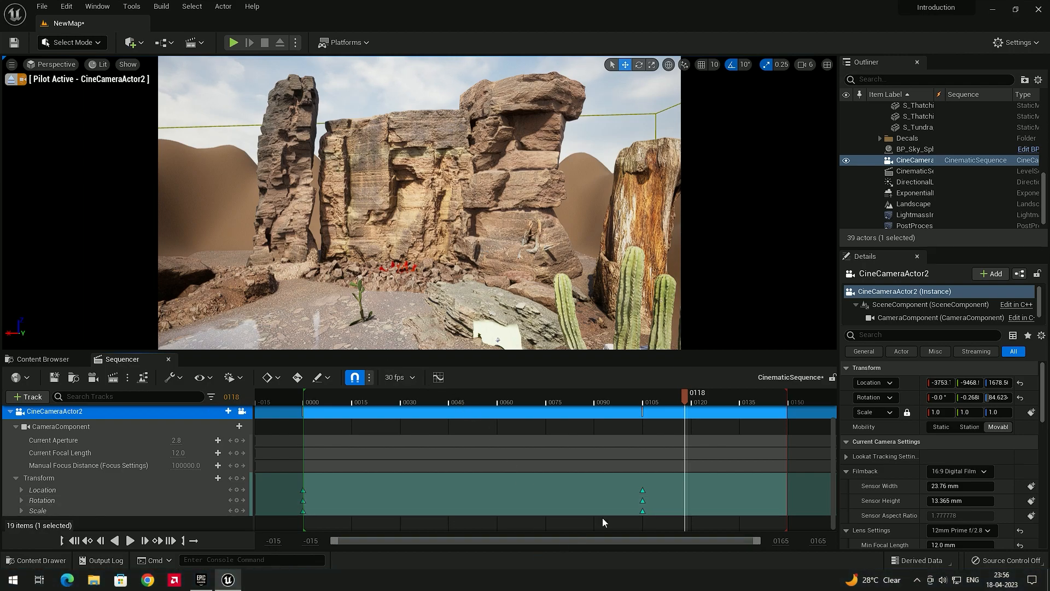
# Set all the camera's transform keys to Cubic (Auto) interpolation and place the playhead at frame 21.
pyautogui.moveTo(654, 485); pyautogui.dragTo(296, 528)
pyautogui.rightClick(303, 500)
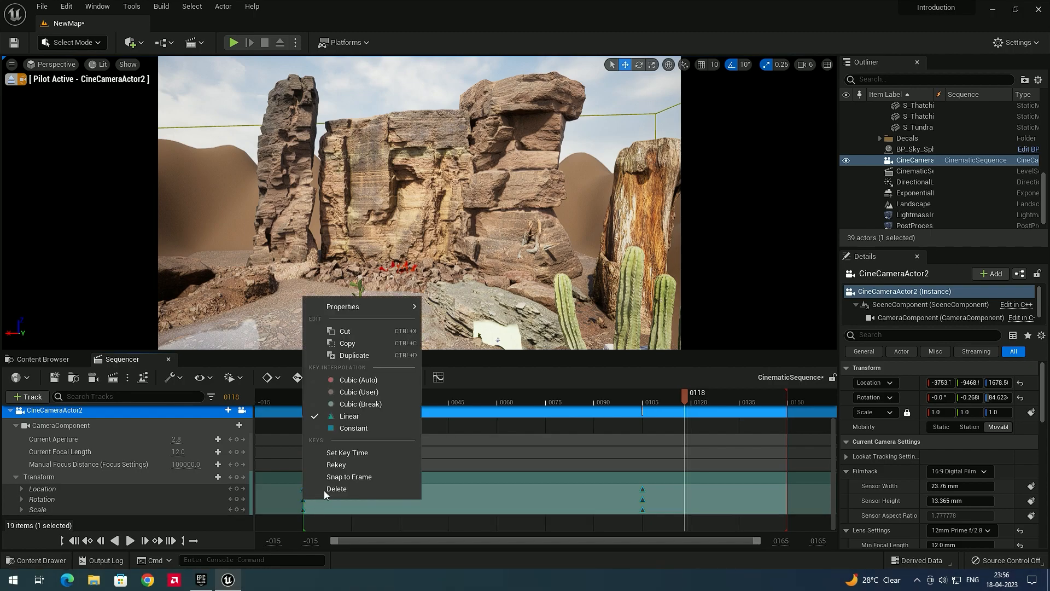
pyautogui.click(349, 379)
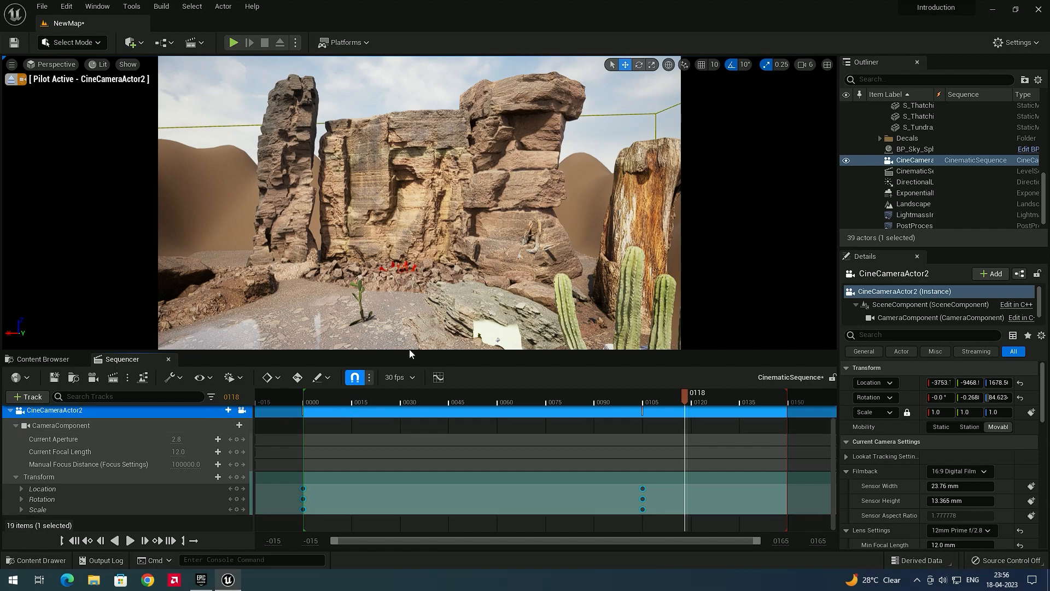
pyautogui.click(372, 403)
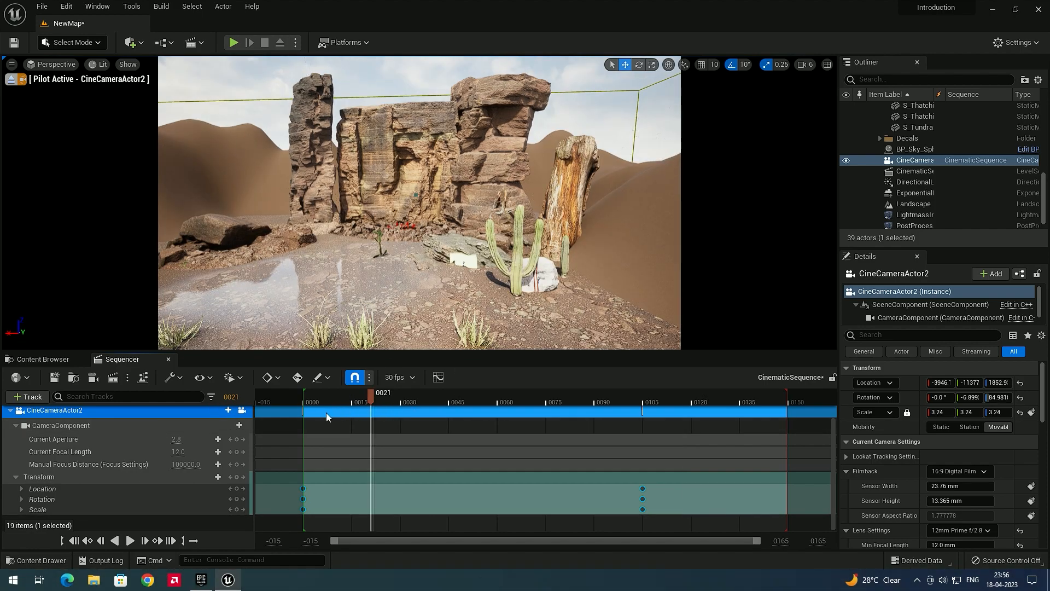
# Play the sequence to review the camera move with the cubic keys, then park the playhead at frame 9.
pyautogui.press('space')
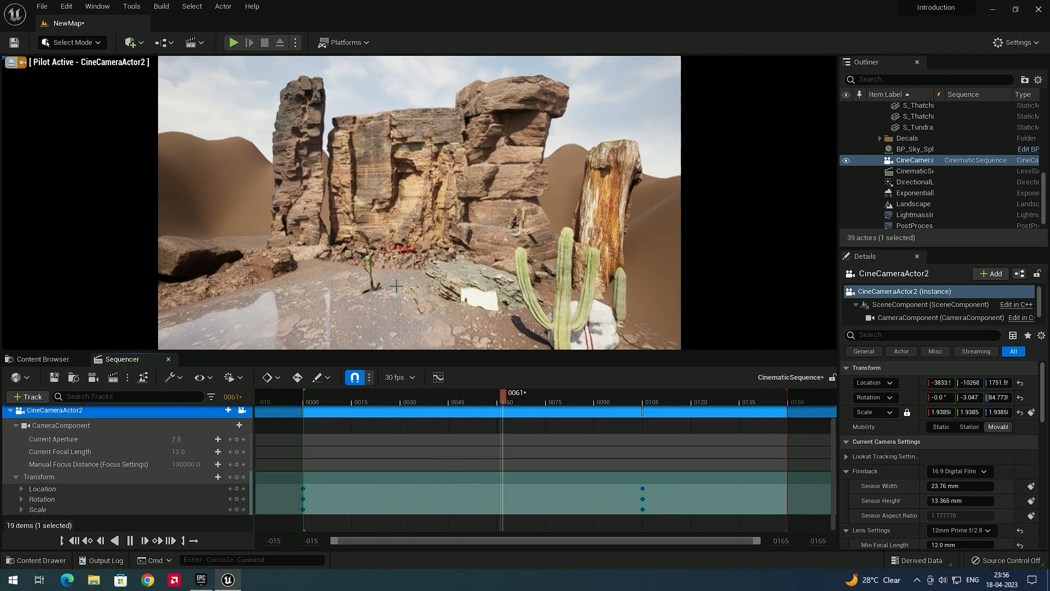
pyautogui.click(335, 402)
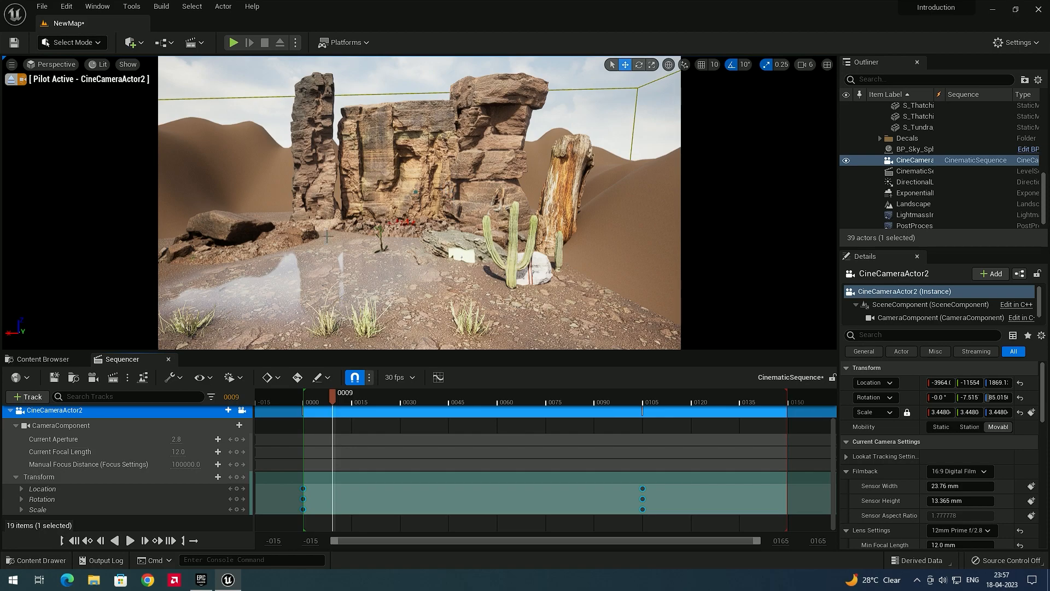
# Enable the Movie Render Queue plugin and restart the editor, saving CinematicSequence and NewMap.
pyautogui.click(68, 6)
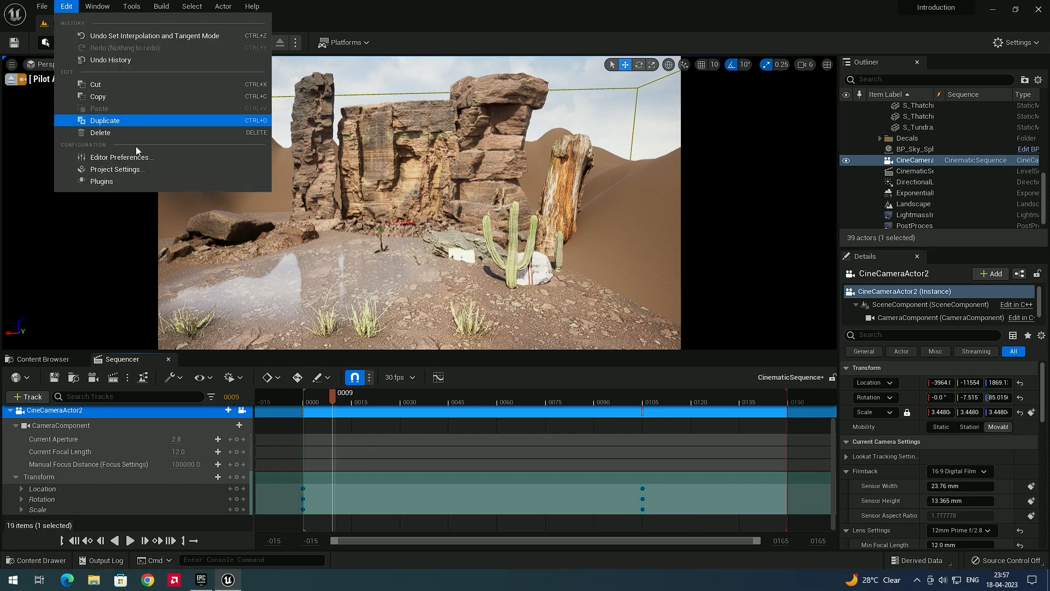
pyautogui.click(110, 182)
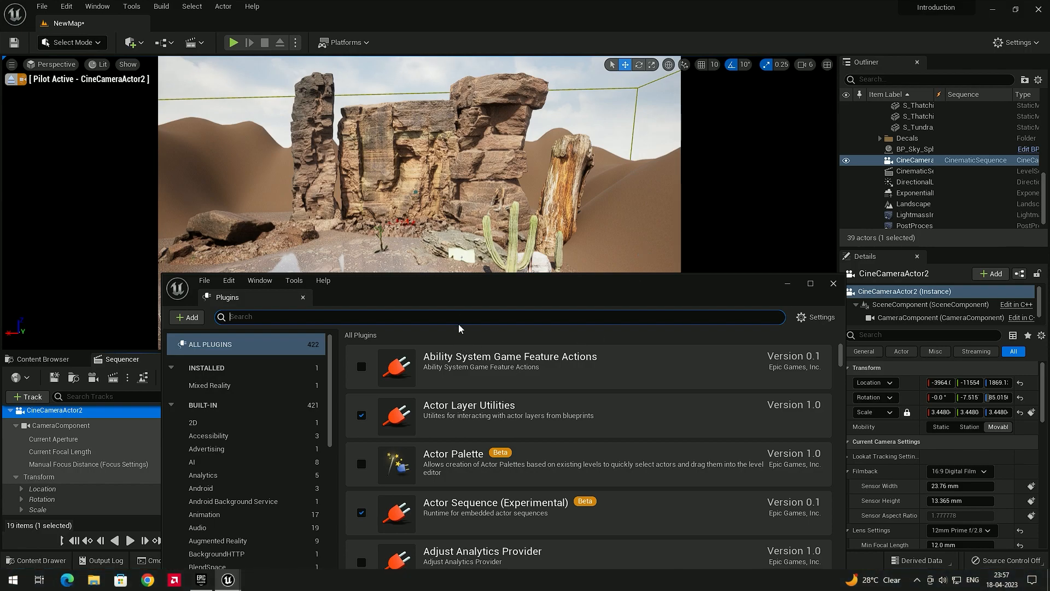
pyautogui.write('movie')
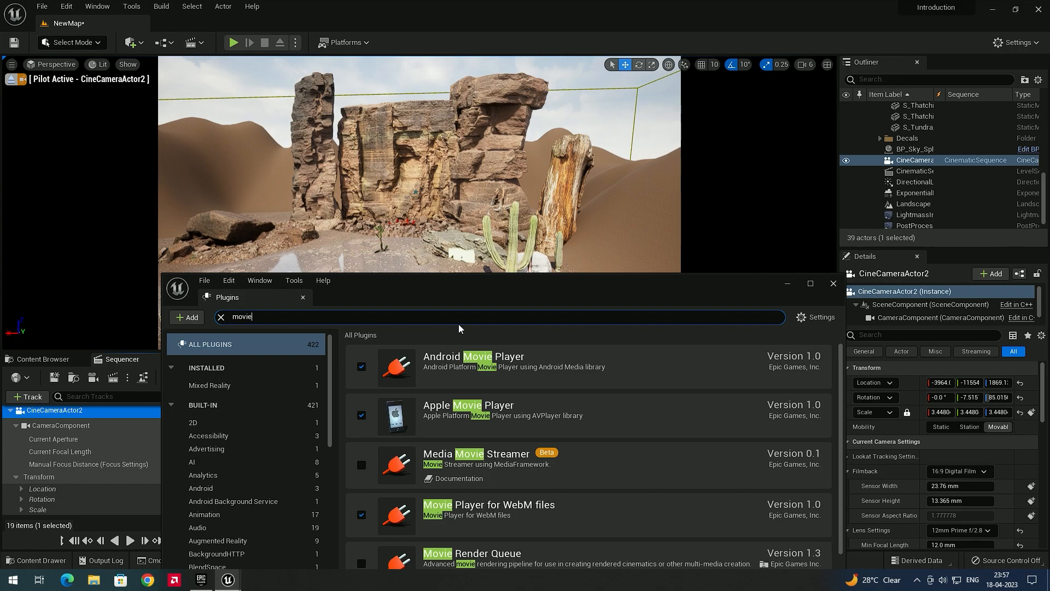
pyautogui.write(' render')
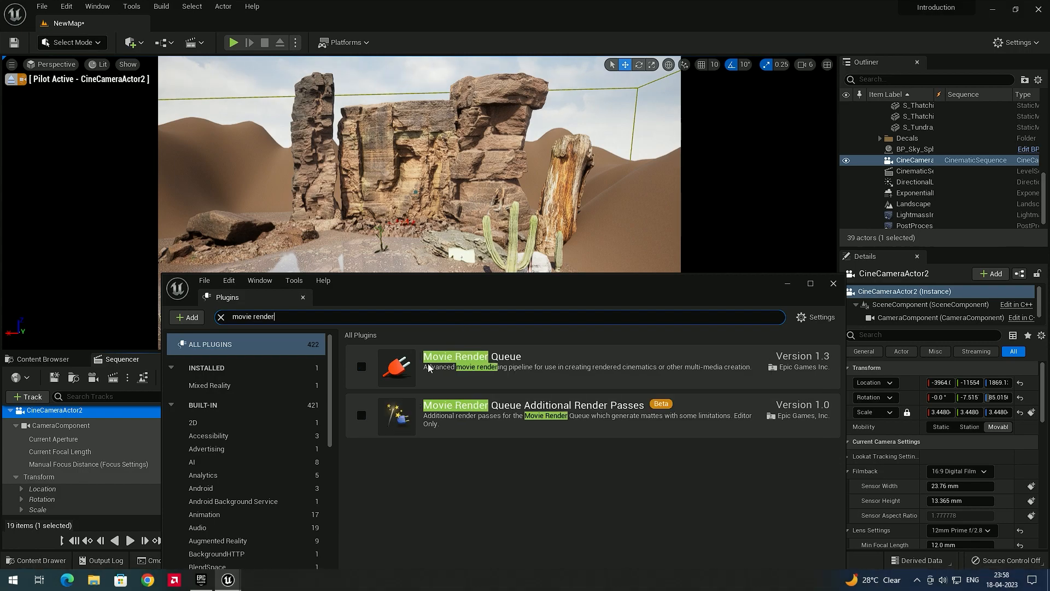
pyautogui.click(363, 367)
pyautogui.moveTo(616, 297); pyautogui.dragTo(576, 165)
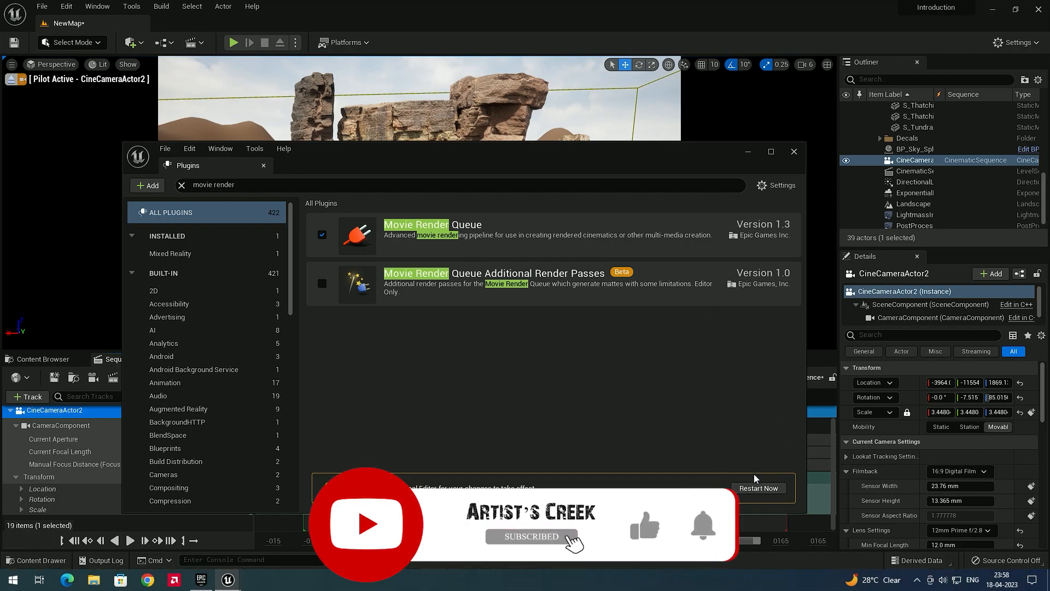
pyautogui.click(758, 488)
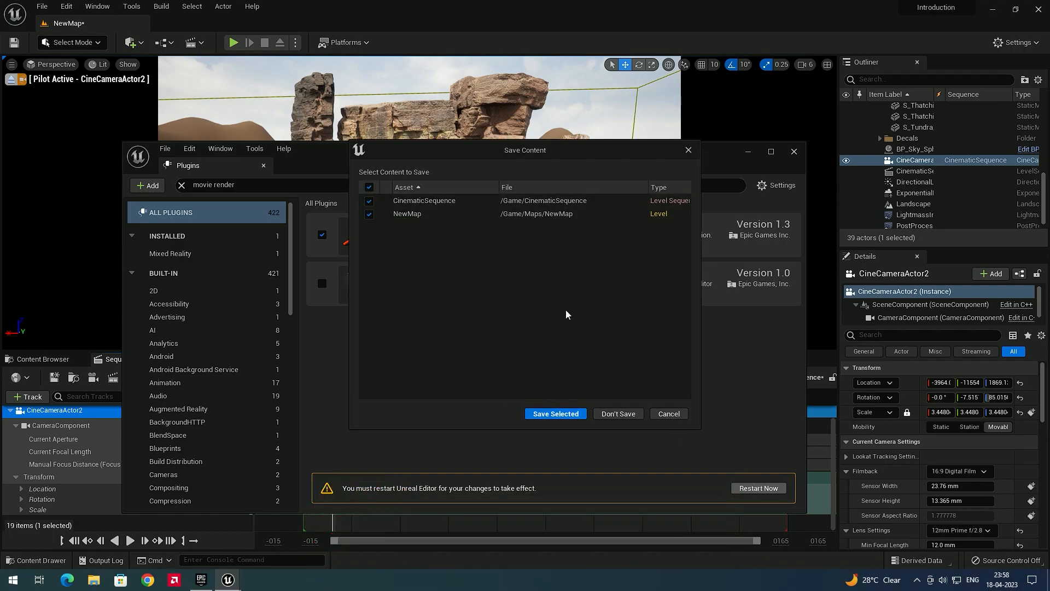
pyautogui.click(558, 414)
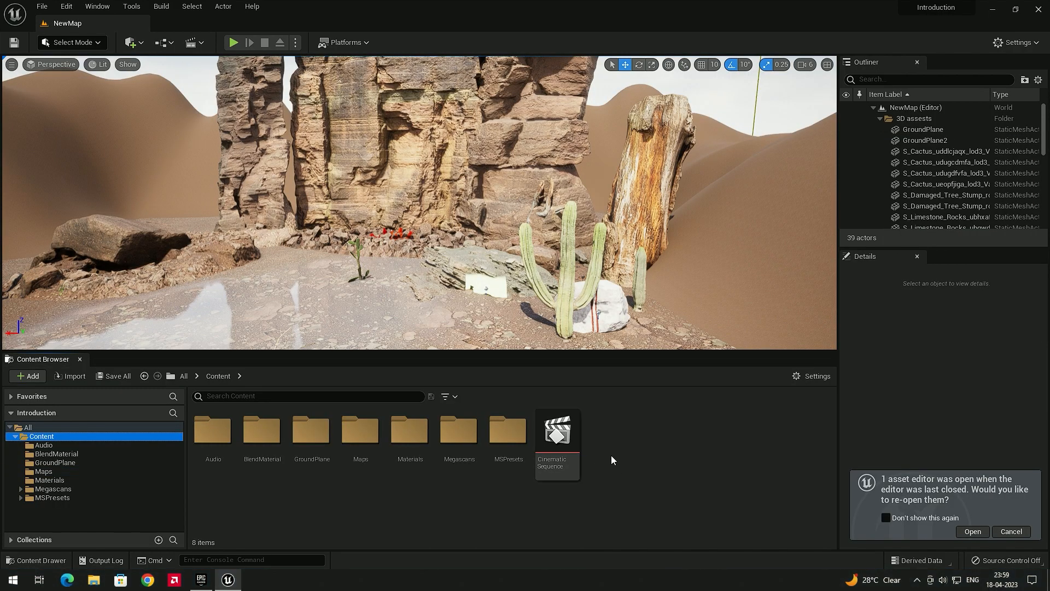
# Reopen CinematicSequence, view the scene through CineCameraActor2, and place the playhead at frame 2.
pyautogui.doubleClick(564, 430)
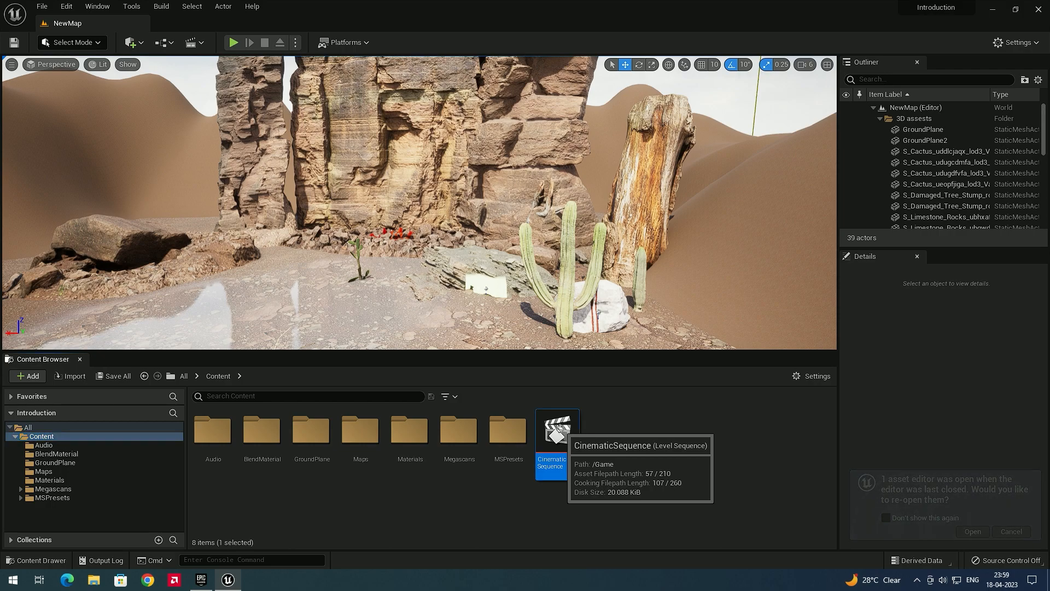
pyautogui.moveTo(305, 403)
pyautogui.mouseDown()
pyautogui.moveTo(495, 403)
pyautogui.moveTo(351, 403)
pyautogui.moveTo(307, 414)
pyautogui.mouseUp()
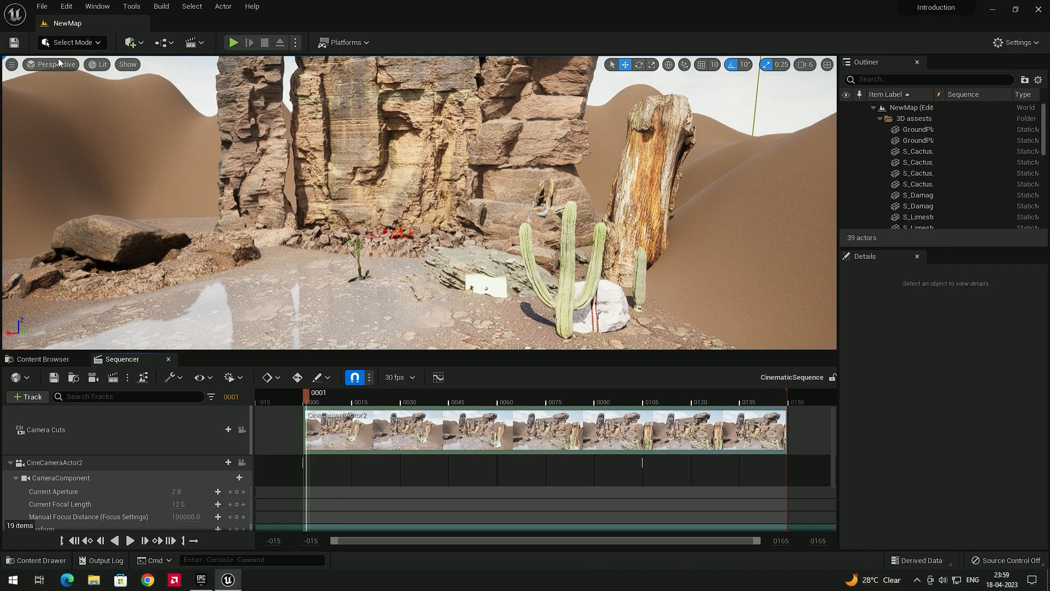
pyautogui.click(47, 66)
pyautogui.click(77, 186)
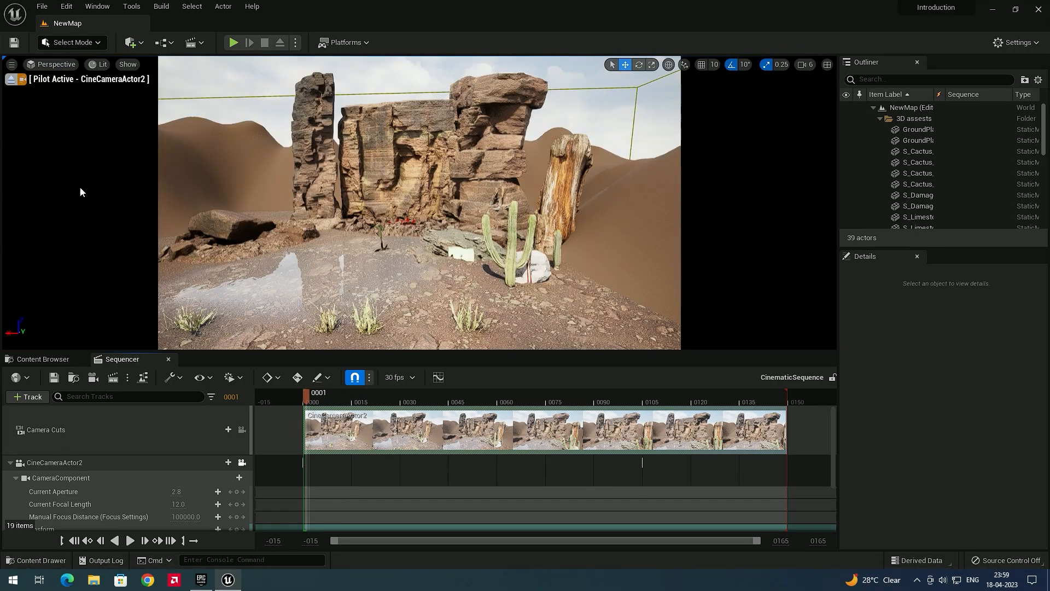
pyautogui.moveTo(316, 404)
pyautogui.mouseDown()
pyautogui.moveTo(671, 426)
pyautogui.moveTo(656, 400)
pyautogui.moveTo(309, 408)
pyautogui.mouseUp()
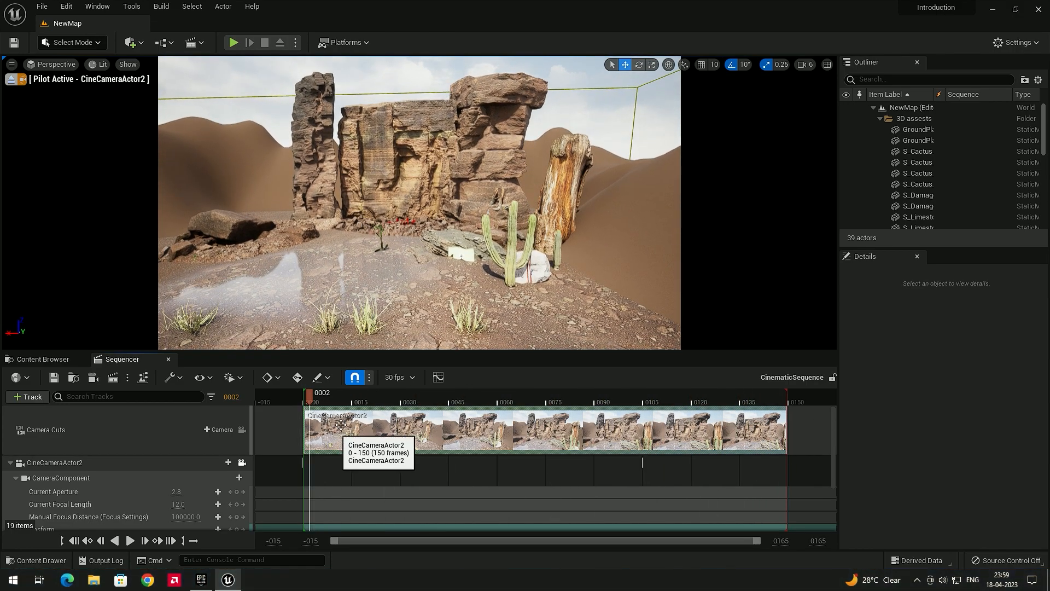
# Open the Movie Render Queue and add CinematicSequence as a new render job.
pyautogui.click(97, 6)
pyautogui.moveTo(133, 35)
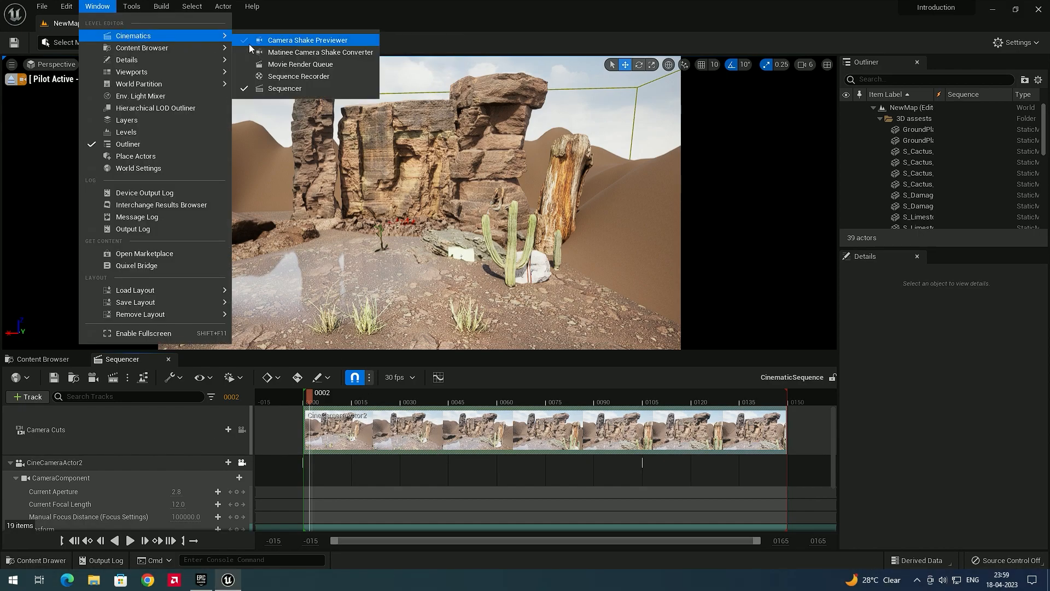
pyautogui.click(327, 65)
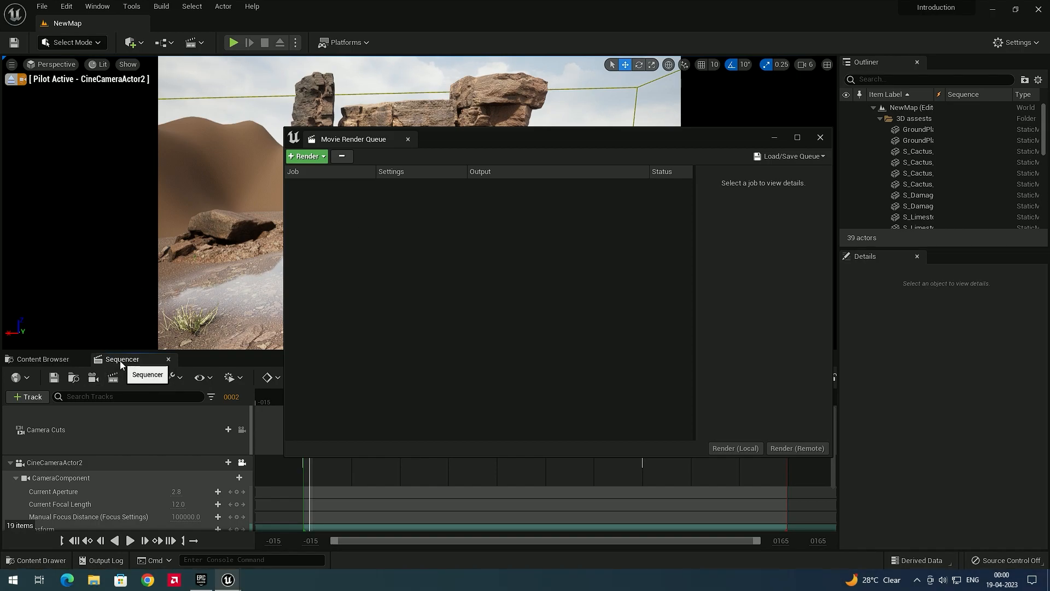
pyautogui.click(43, 358)
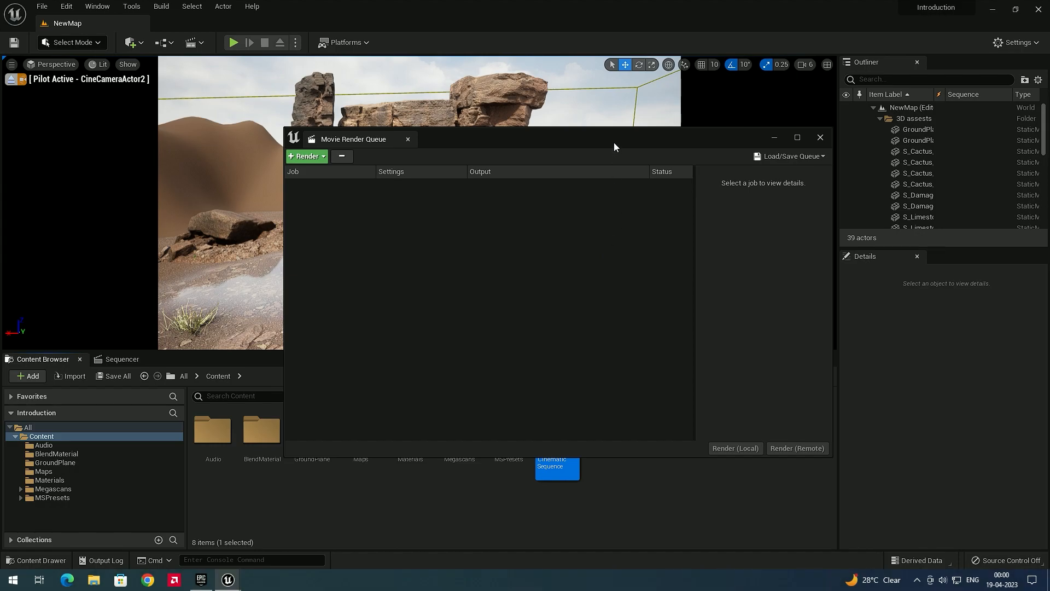
pyautogui.moveTo(613, 144); pyautogui.dragTo(571, 120)
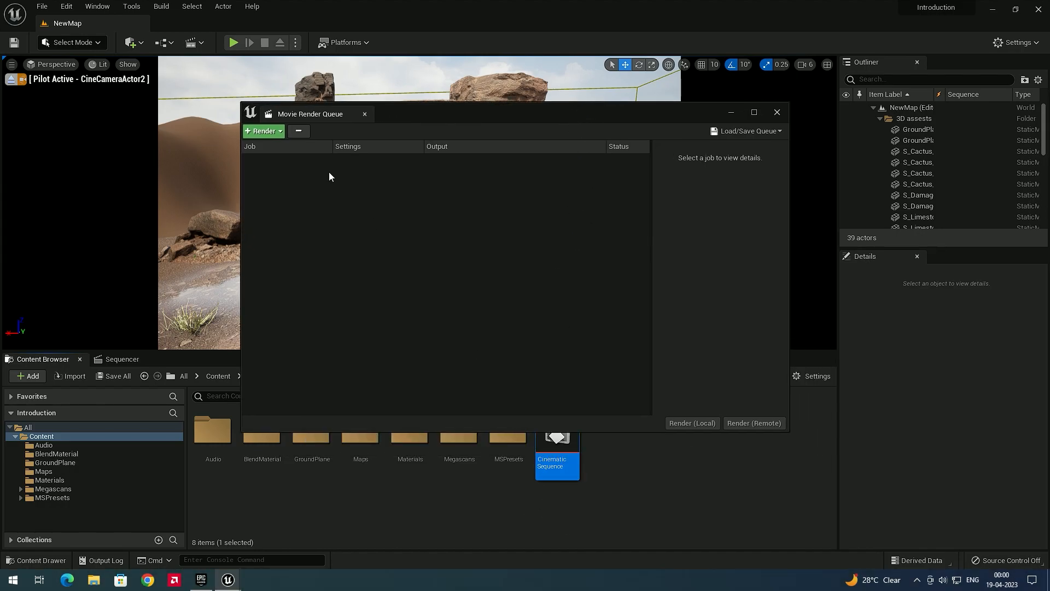
pyautogui.click(267, 131)
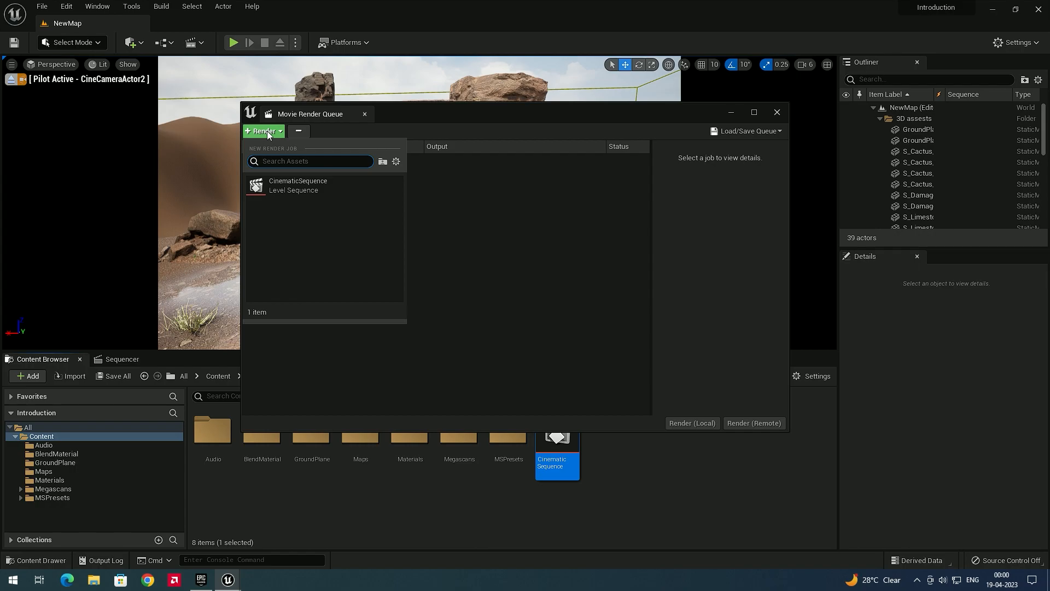
pyautogui.click(315, 187)
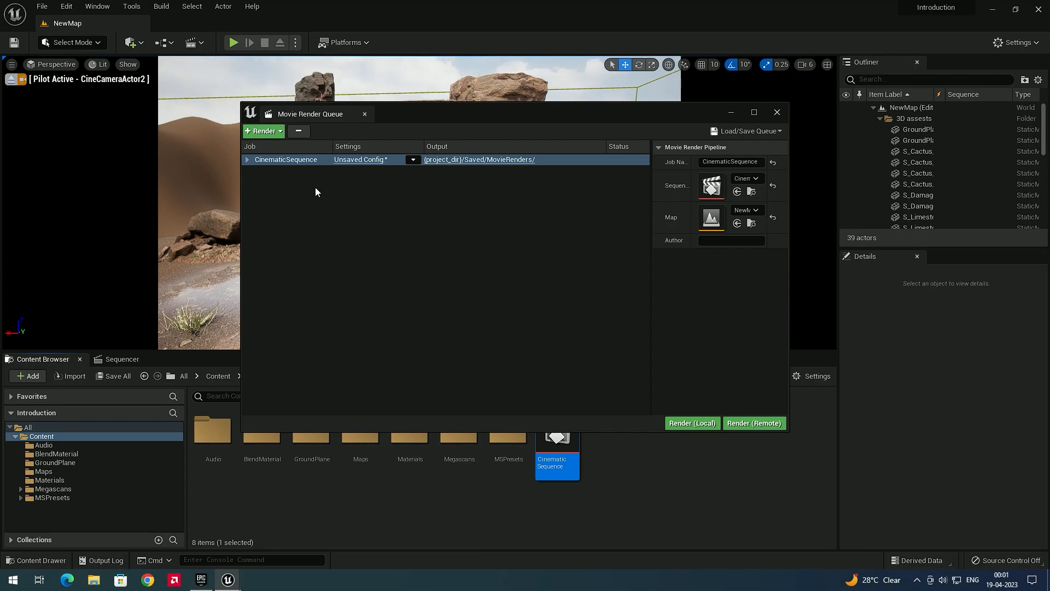
# In the render job's settings, remove the existing jpg export and add a .jpg Sequence [8bit] export again.
pyautogui.click(367, 162)
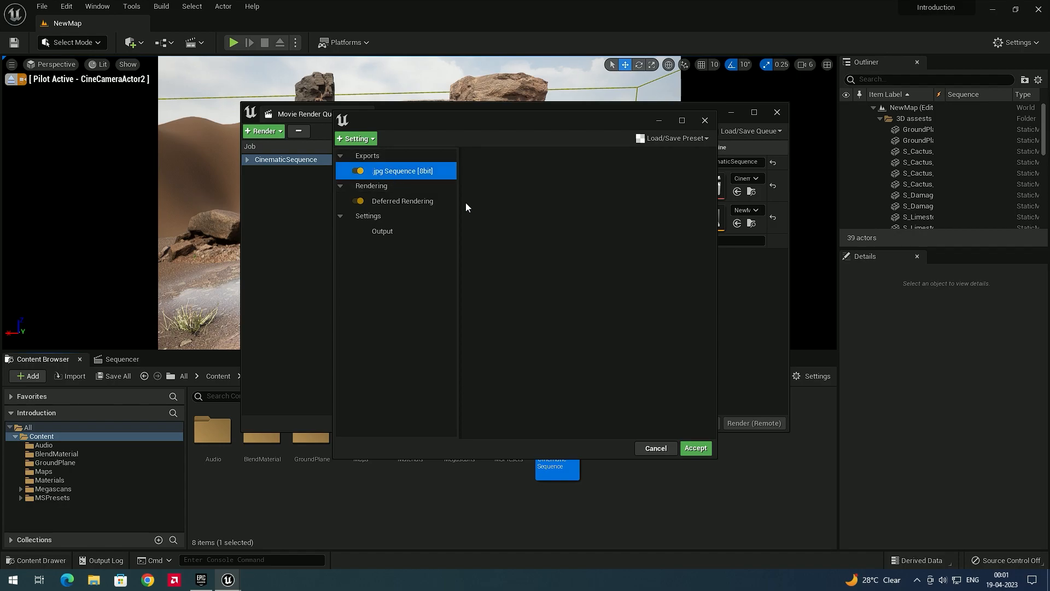
pyautogui.press('Delete')
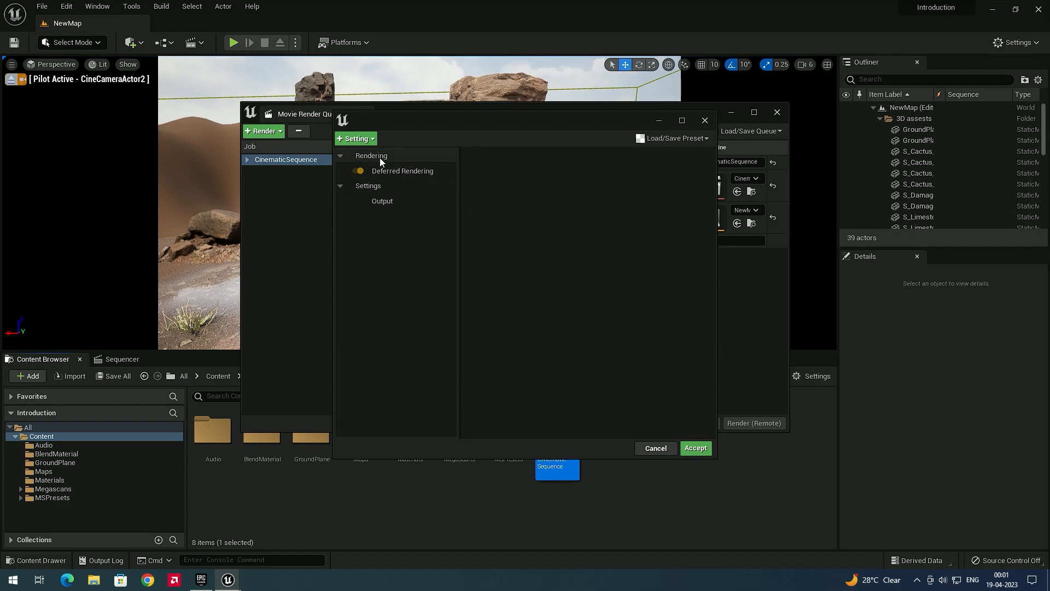
pyautogui.click(373, 139)
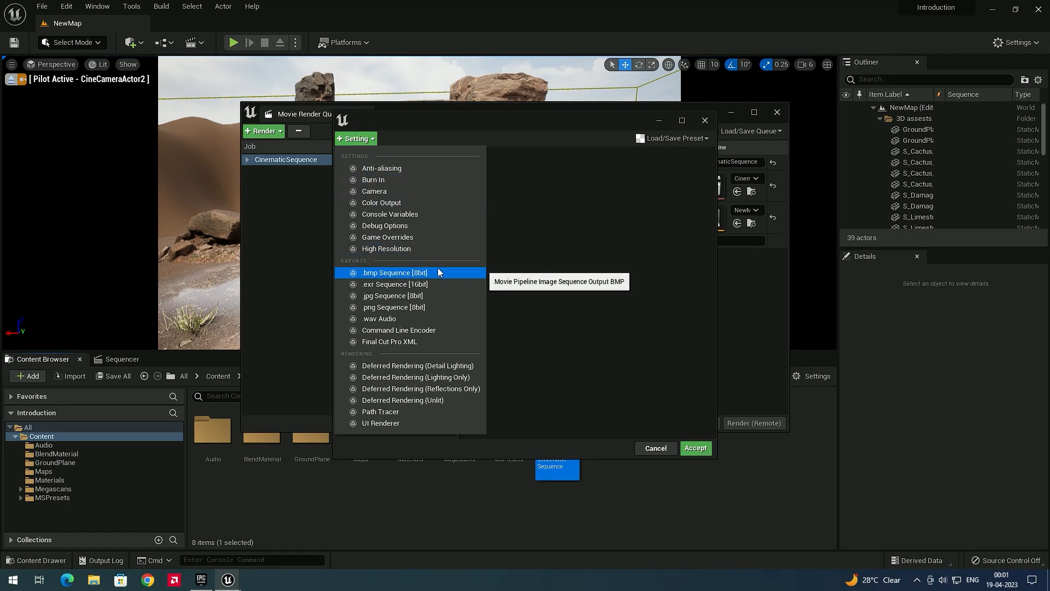
pyautogui.click(379, 298)
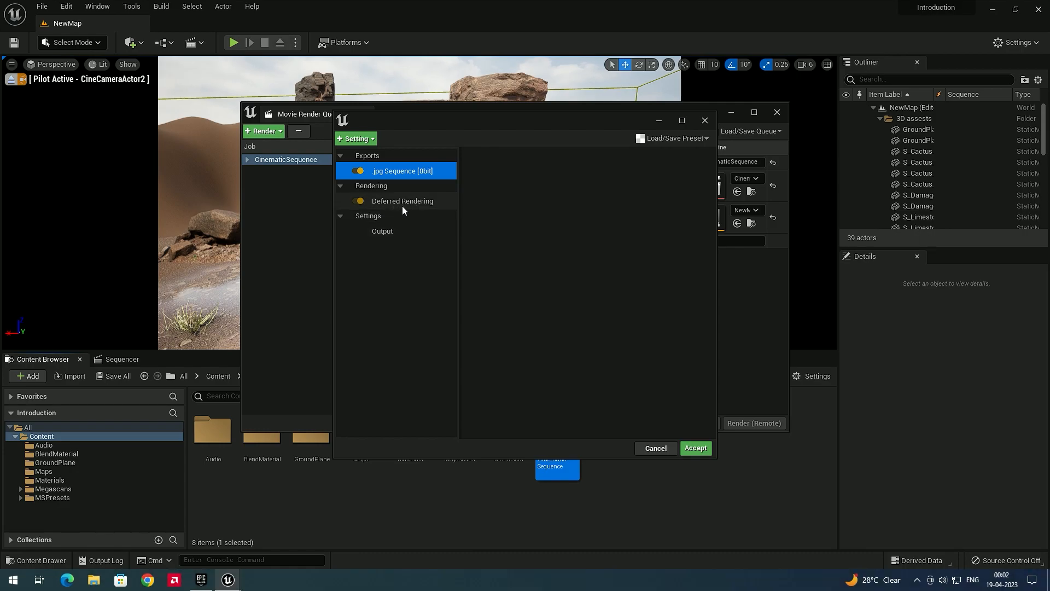
# Set the render's output directory to a new folder named Cinematic Render inside Artists Creek > Unreal Engine 5 on drive E.
pyautogui.click(396, 230)
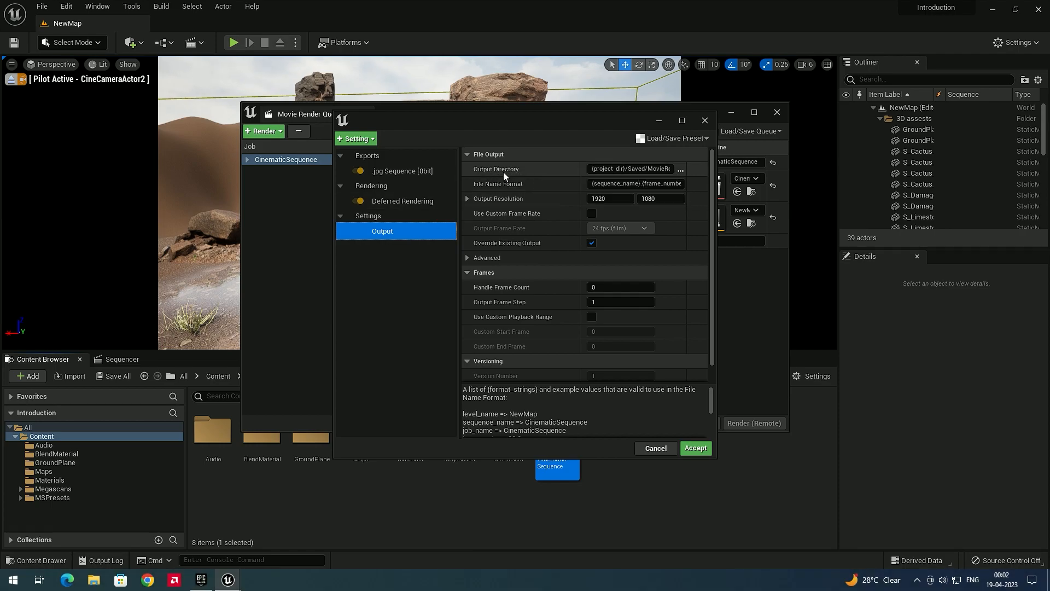
pyautogui.click(679, 171)
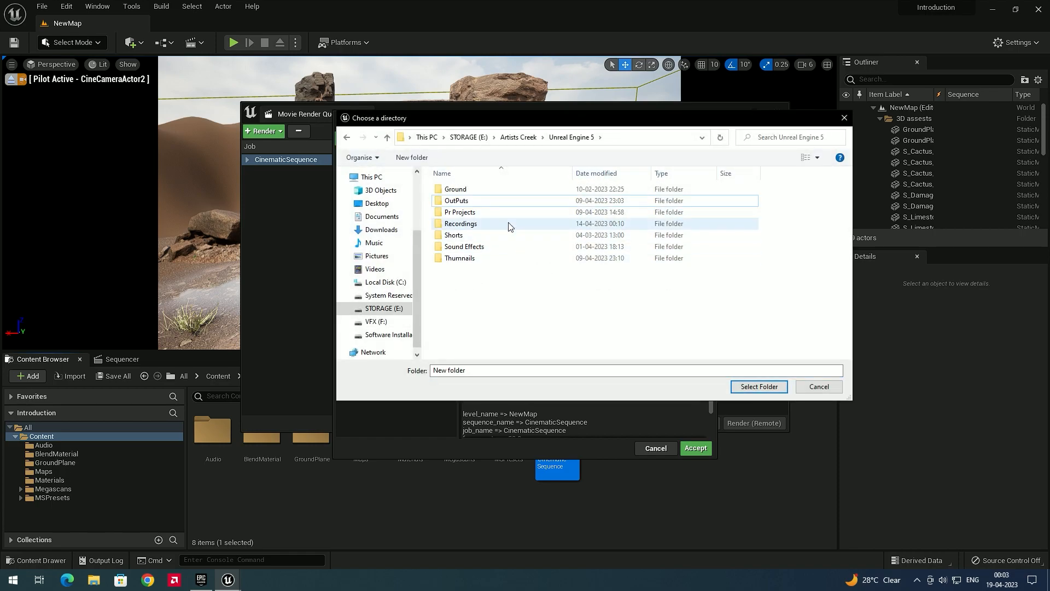
pyautogui.click(417, 159)
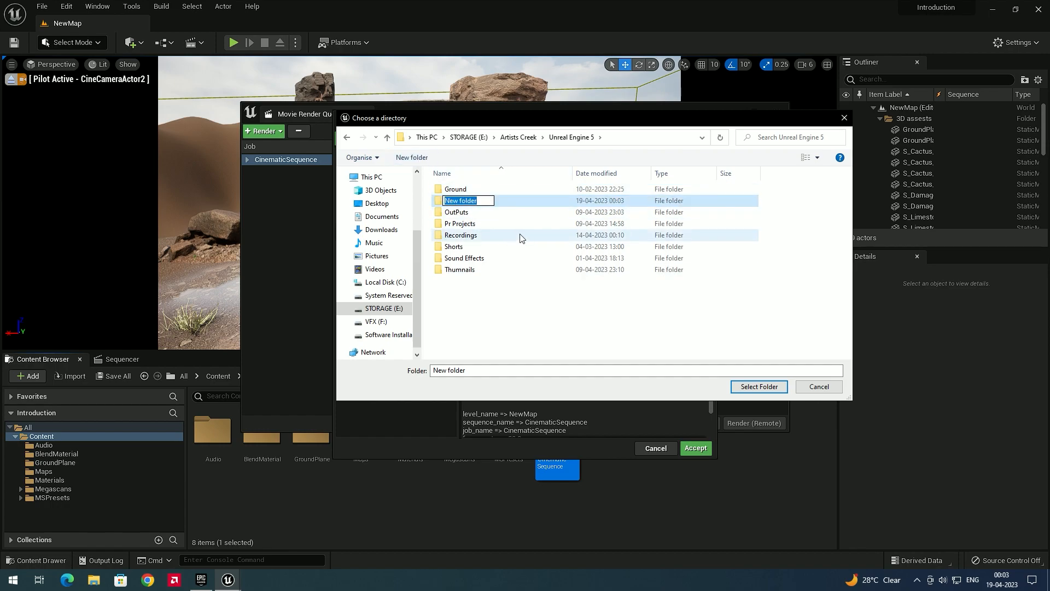
pyautogui.write('Cinematic')
pyautogui.press('Return')
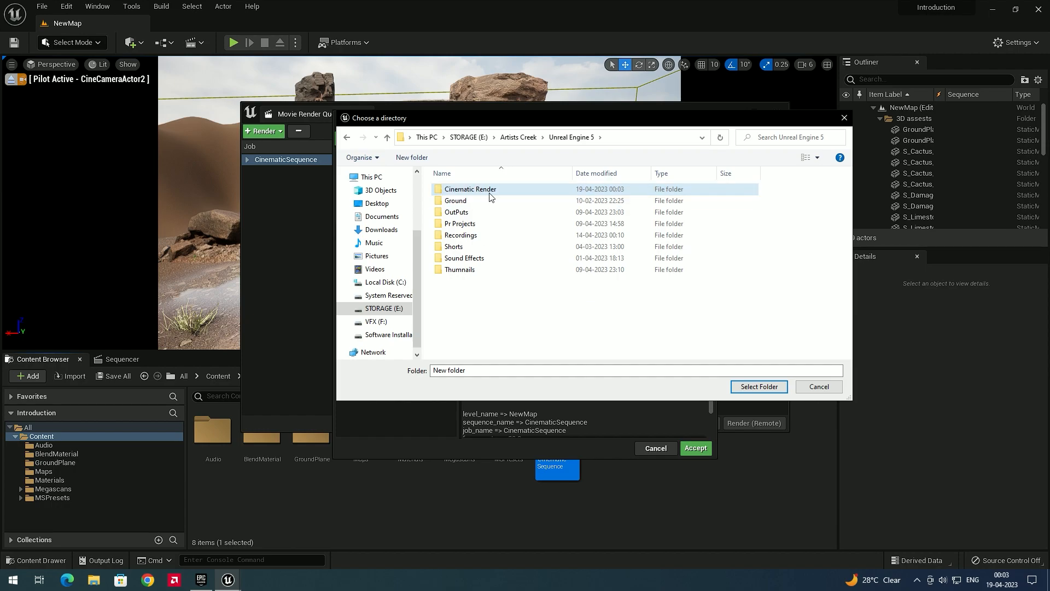
pyautogui.click(759, 386)
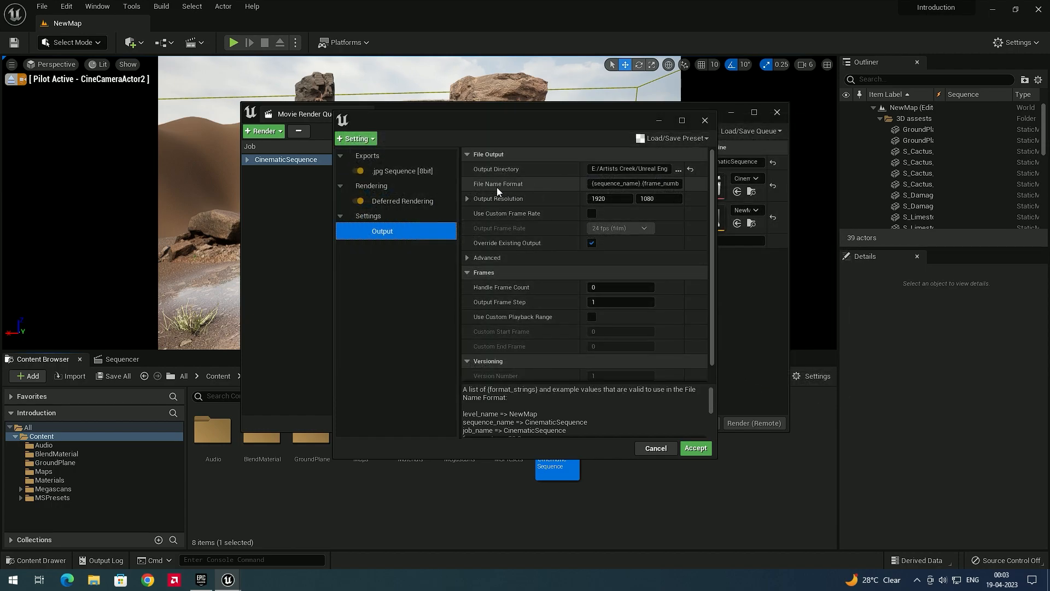
# Set the output file name format to DesertScene and use a custom frame rate of 60 fps.
pyautogui.click(614, 184)
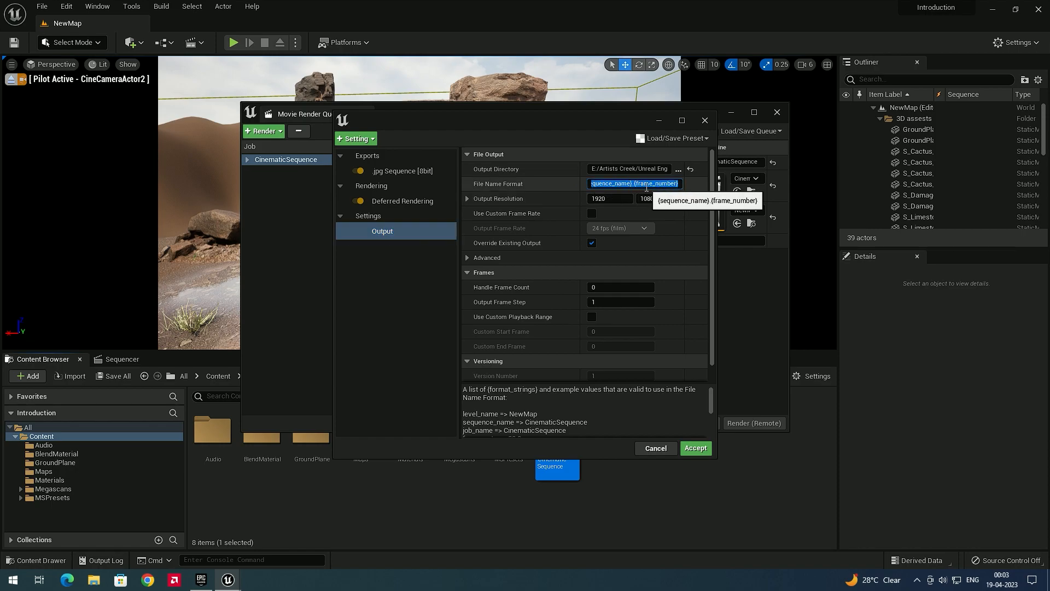
pyautogui.write('DesertScene')
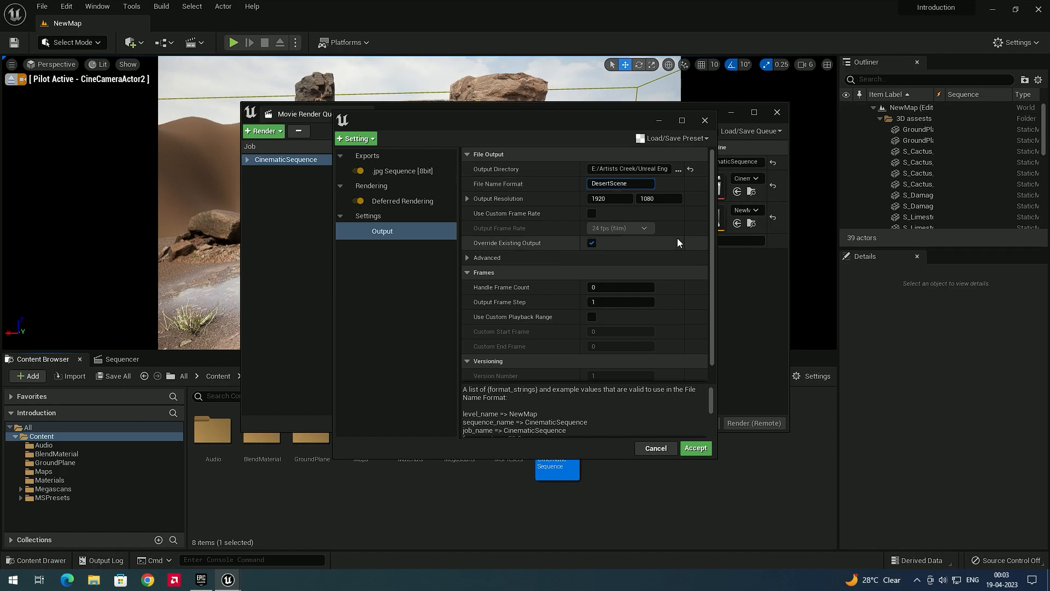
pyautogui.click(593, 214)
pyautogui.click(613, 228)
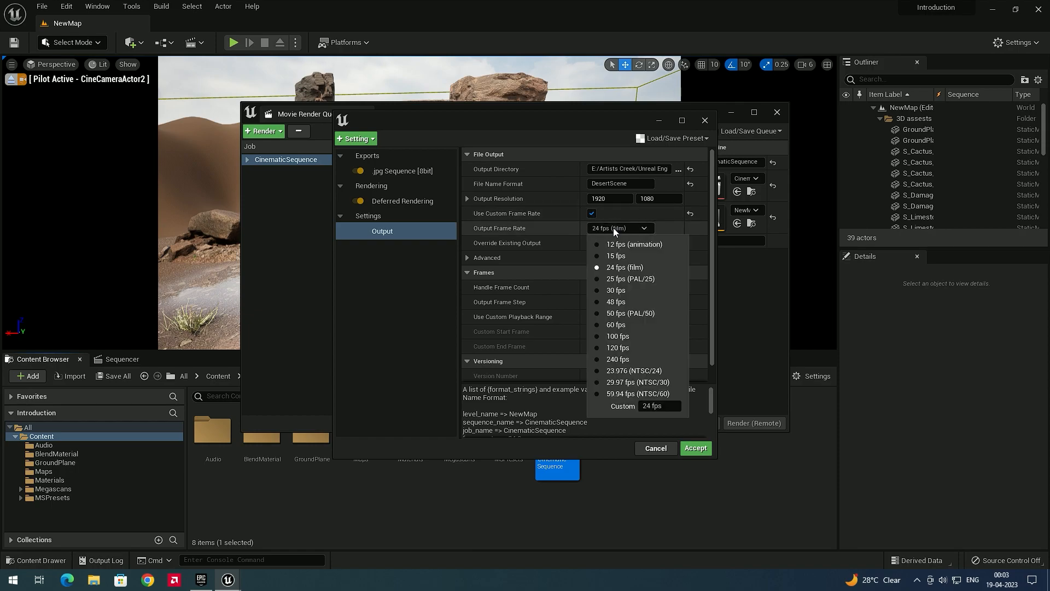
pyautogui.click(641, 327)
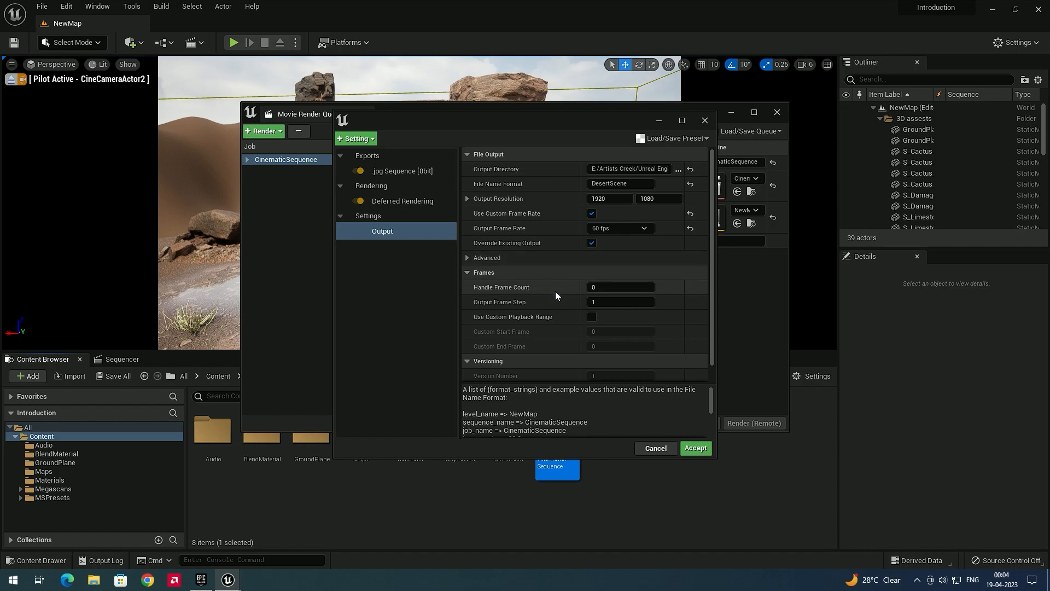
# Turn on the custom playback range option in the output settings, then turn it off again.
pyautogui.click(592, 317)
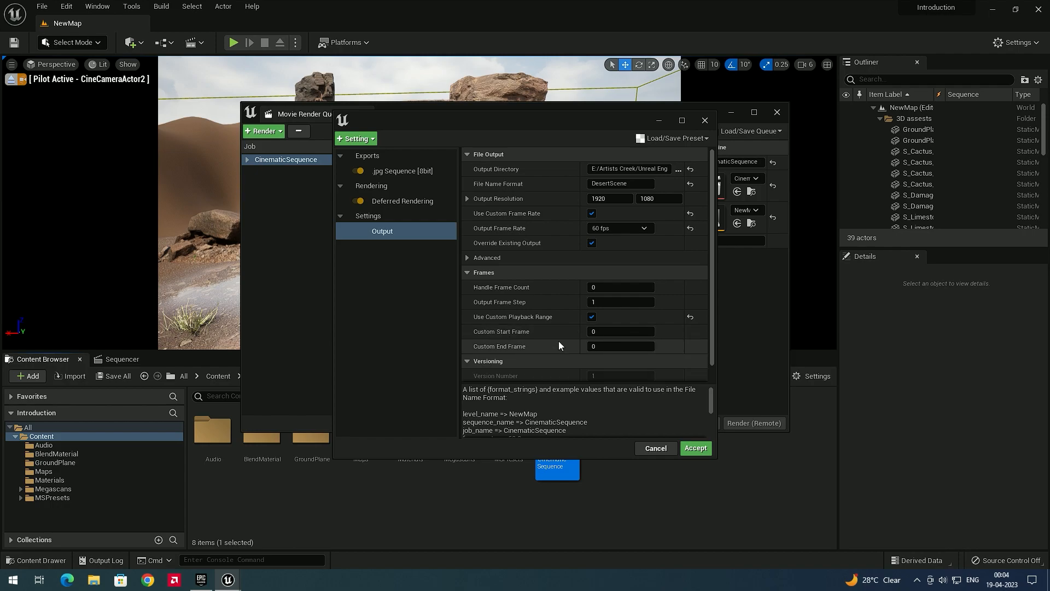
pyautogui.click(592, 317)
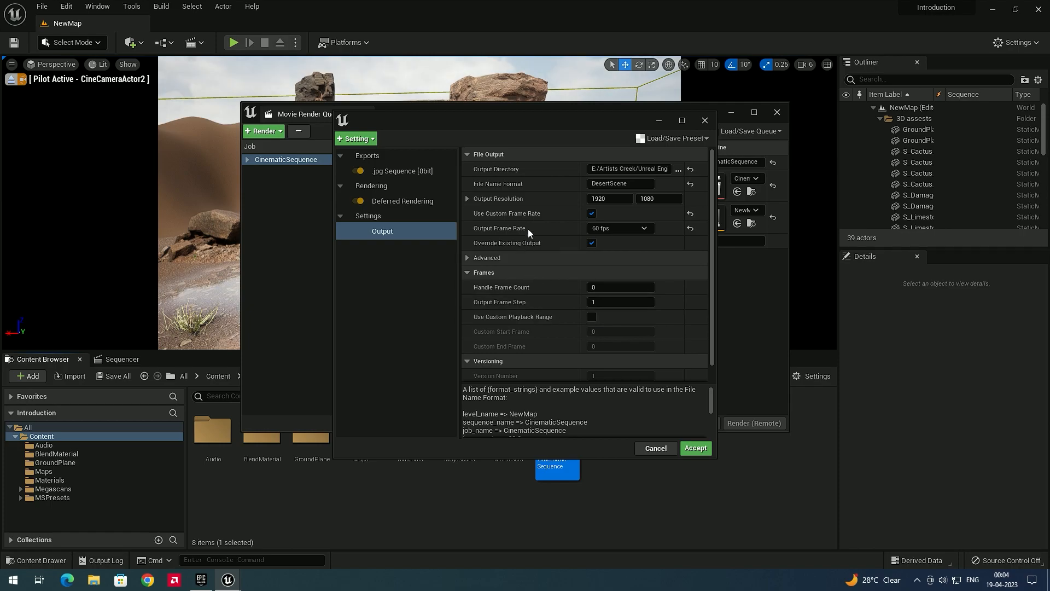
# Set the output frame rate to 24 fps (film) and add an Anti-aliasing setting with a temporal sample count of 40, accepting the job settings.
pyautogui.click(620, 229)
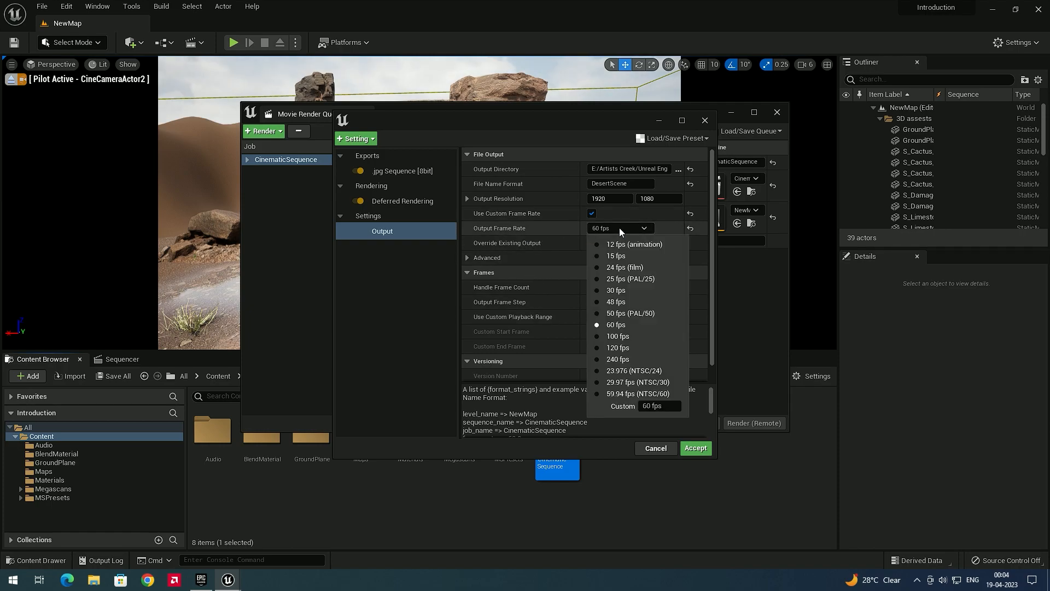
pyautogui.click(635, 267)
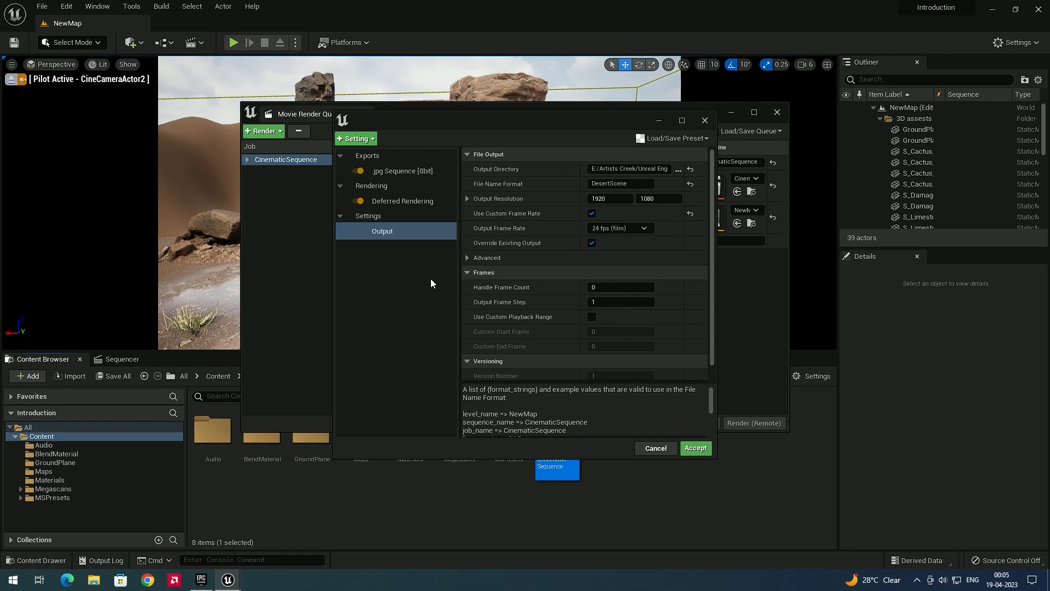
pyautogui.click(371, 140)
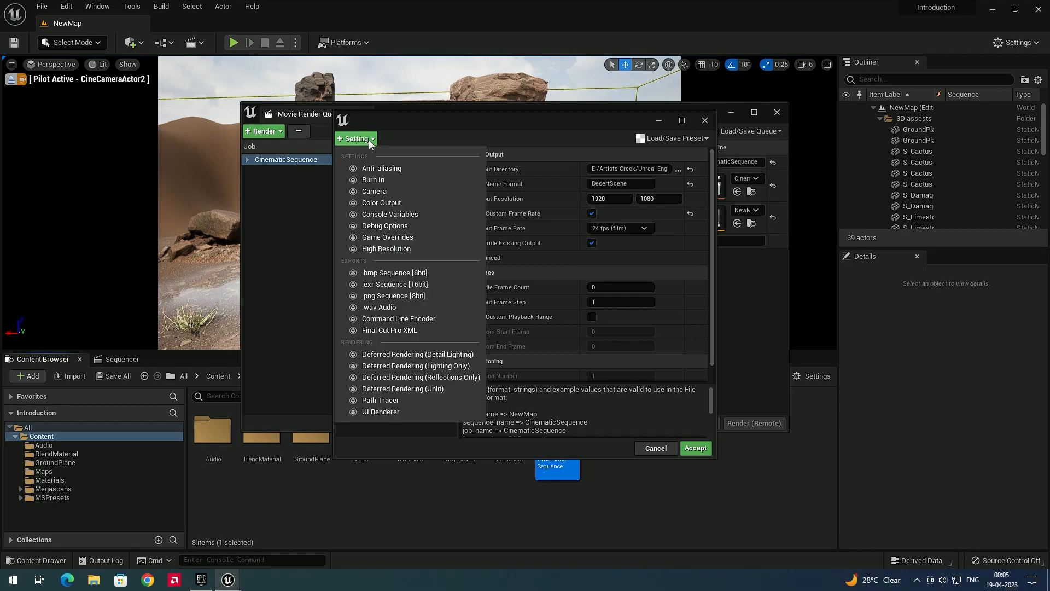
pyautogui.click(397, 170)
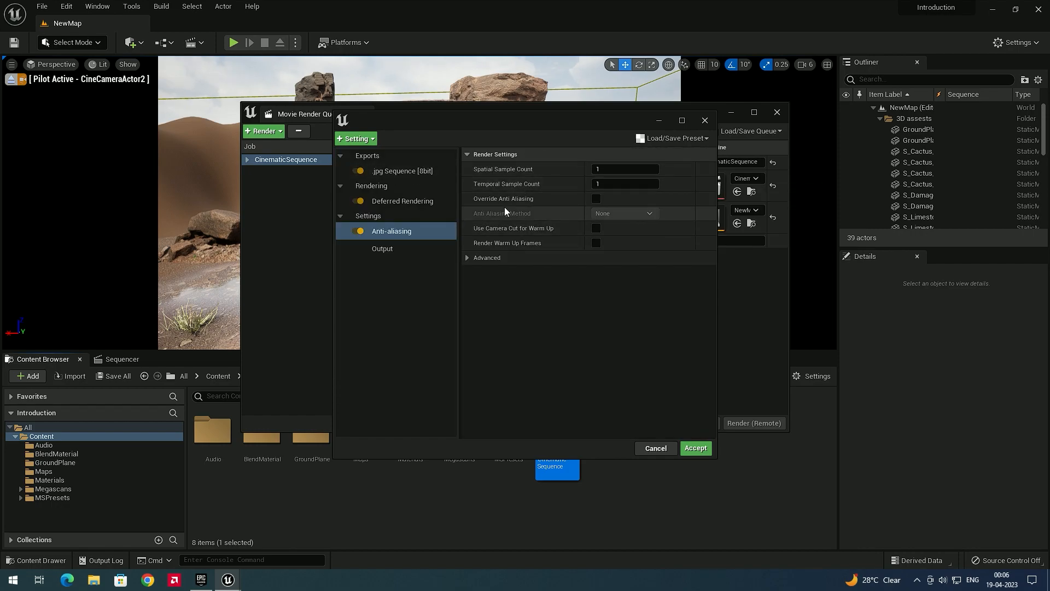
pyautogui.click(611, 187)
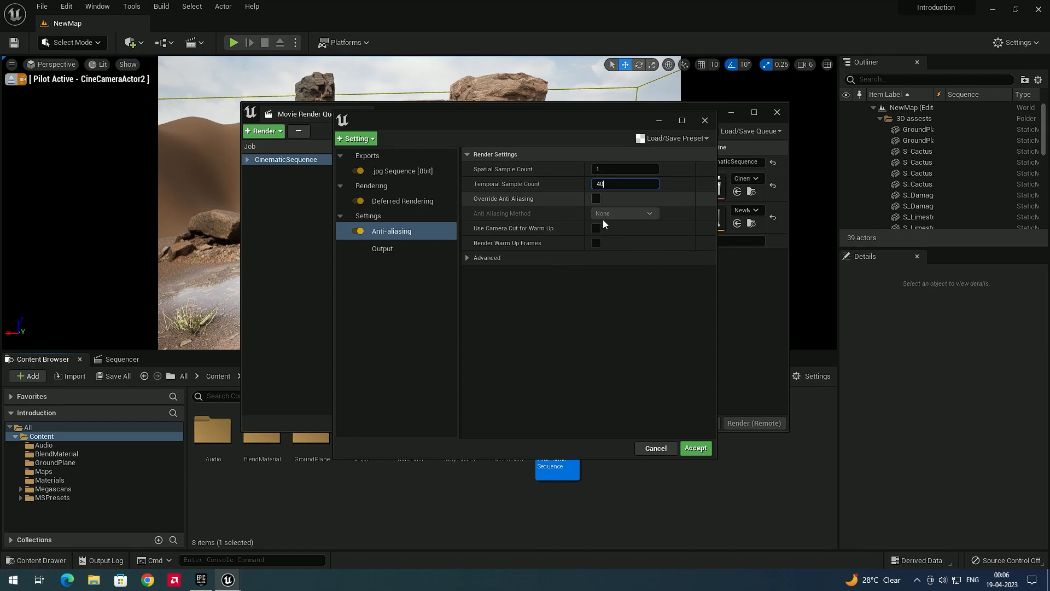
pyautogui.click(695, 448)
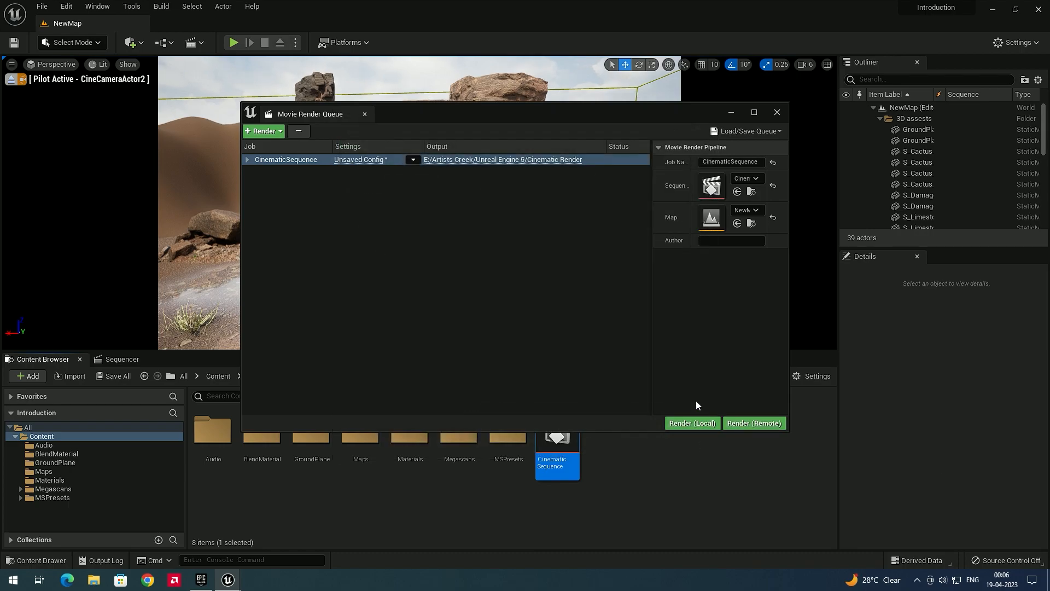
# Render the CinematicSequence job locally.
pyautogui.click(280, 160)
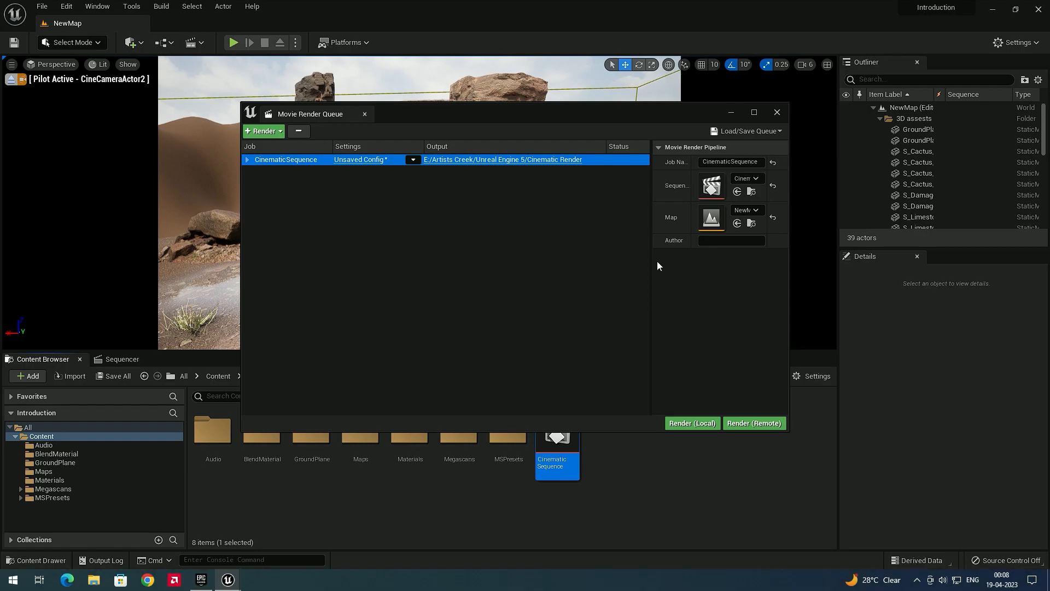
pyautogui.click(692, 423)
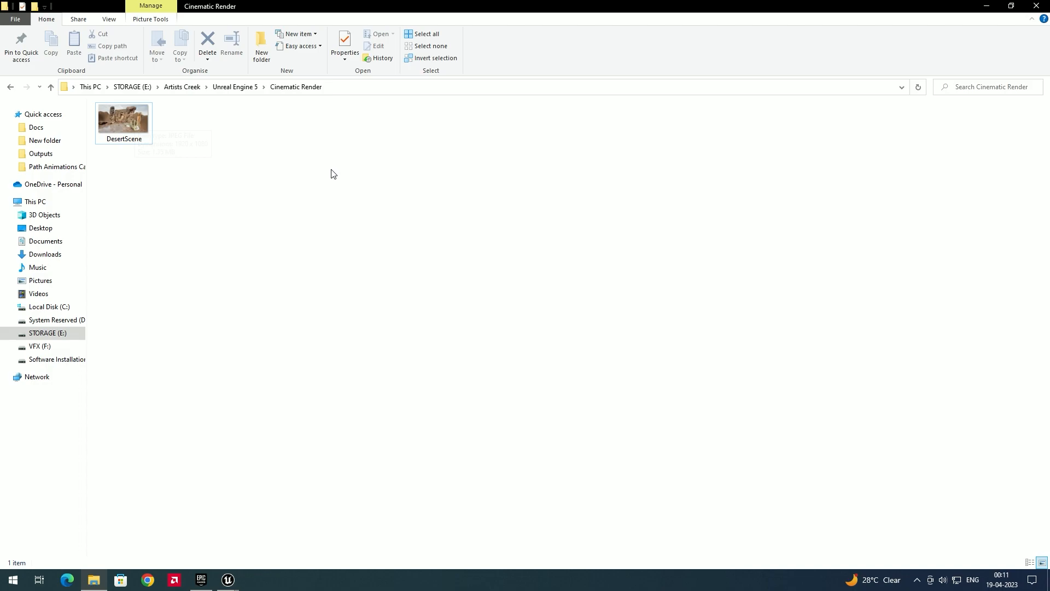
# Return from File Explorer to the Unreal Engine render job settings and turn off Override Existing Output, accepting the change.
pyautogui.moveTo(227, 579)
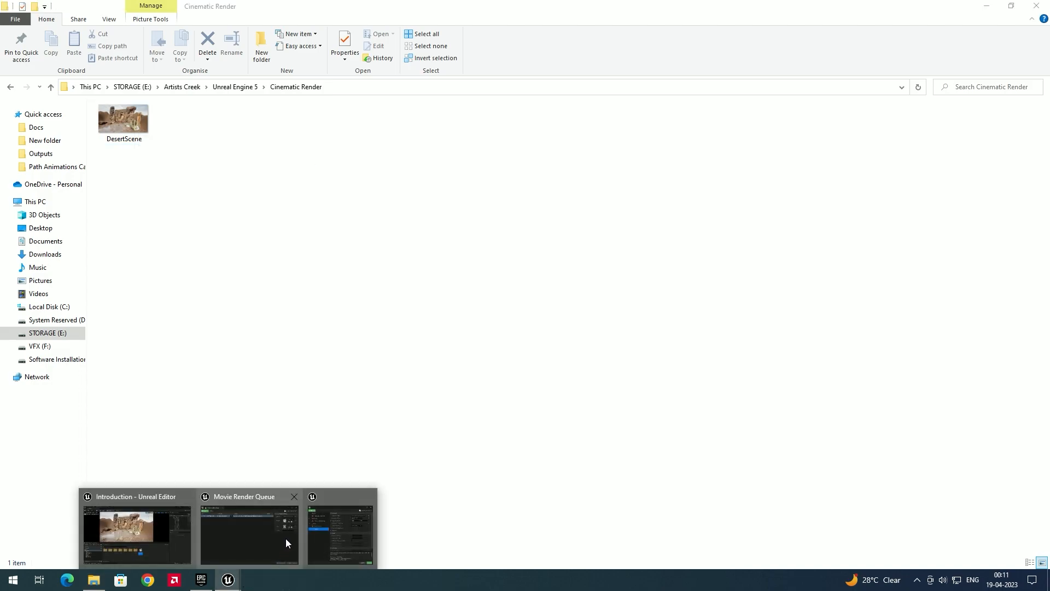
pyautogui.click(334, 532)
pyautogui.click(405, 201)
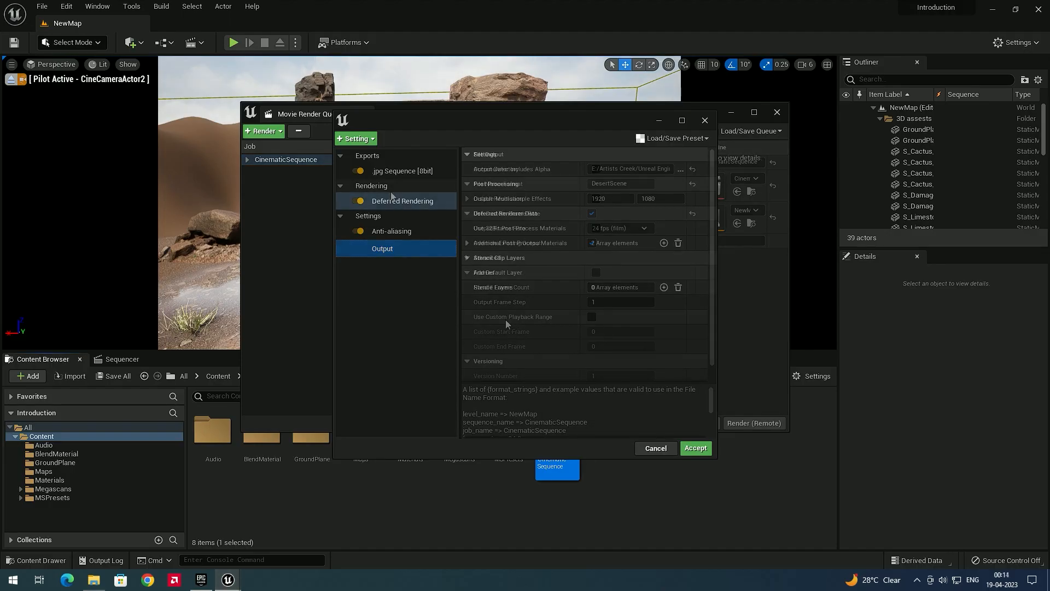
pyautogui.click(391, 249)
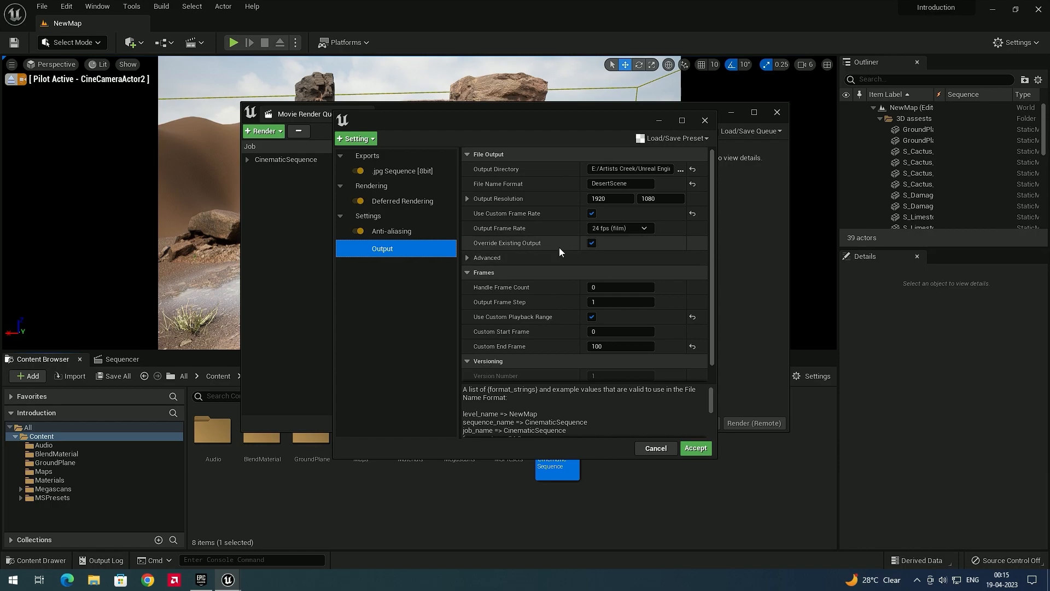
pyautogui.click(592, 243)
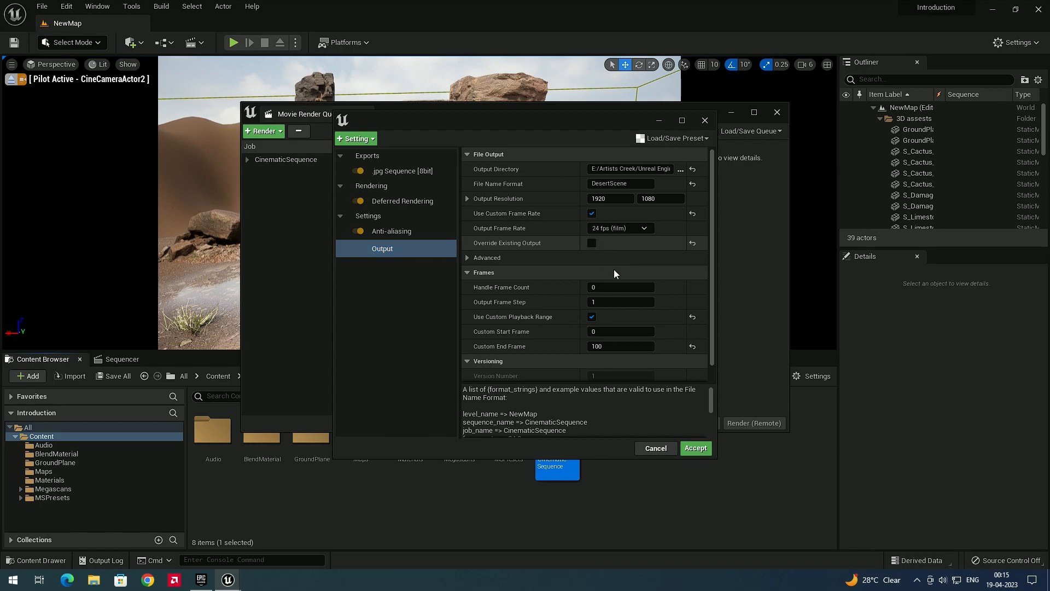
pyautogui.click(696, 448)
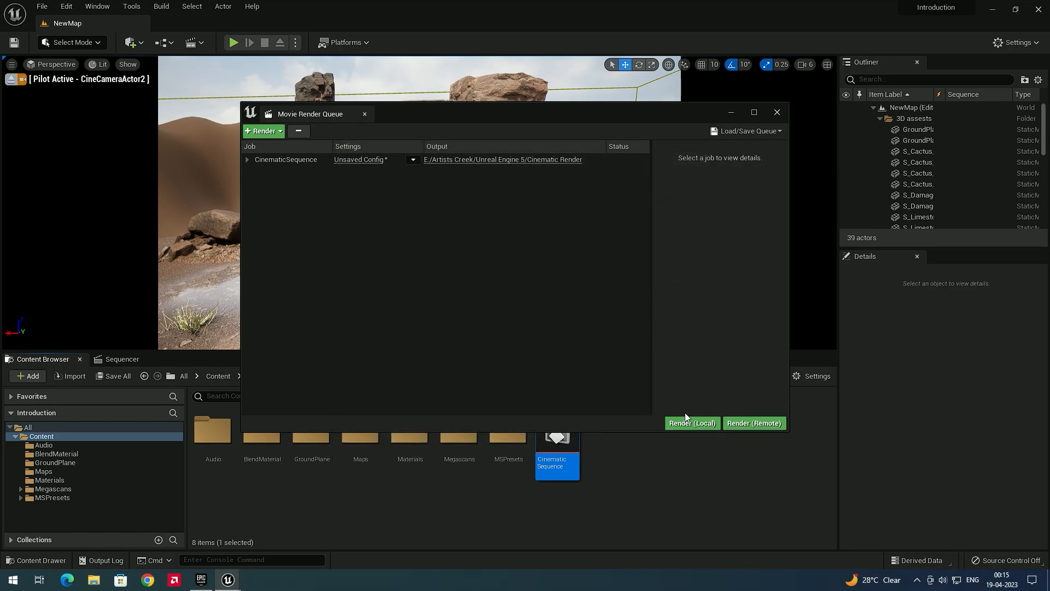
# Start the local render again and check the DesertScene images in the Cinematic Render folder in File Explorer.
pyautogui.click(697, 422)
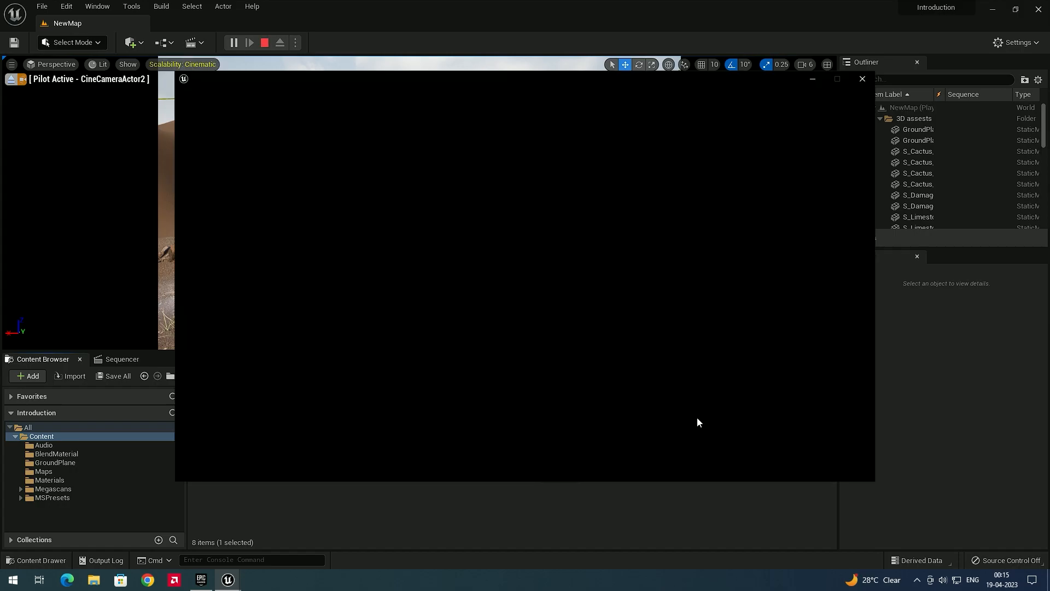
pyautogui.click(94, 579)
pyautogui.doubleClick(151, 122)
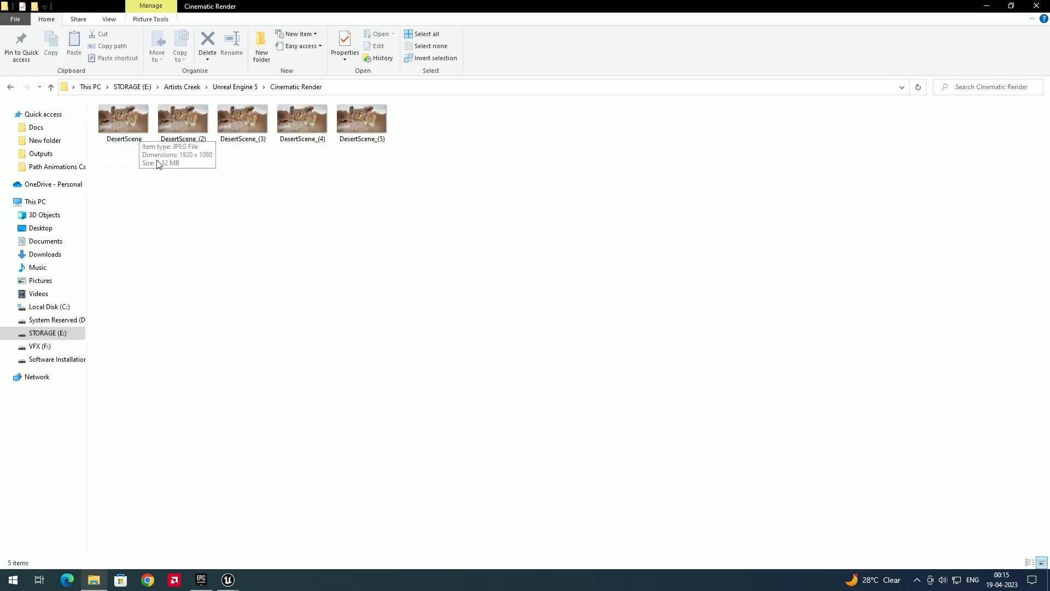
pyautogui.click(135, 130)
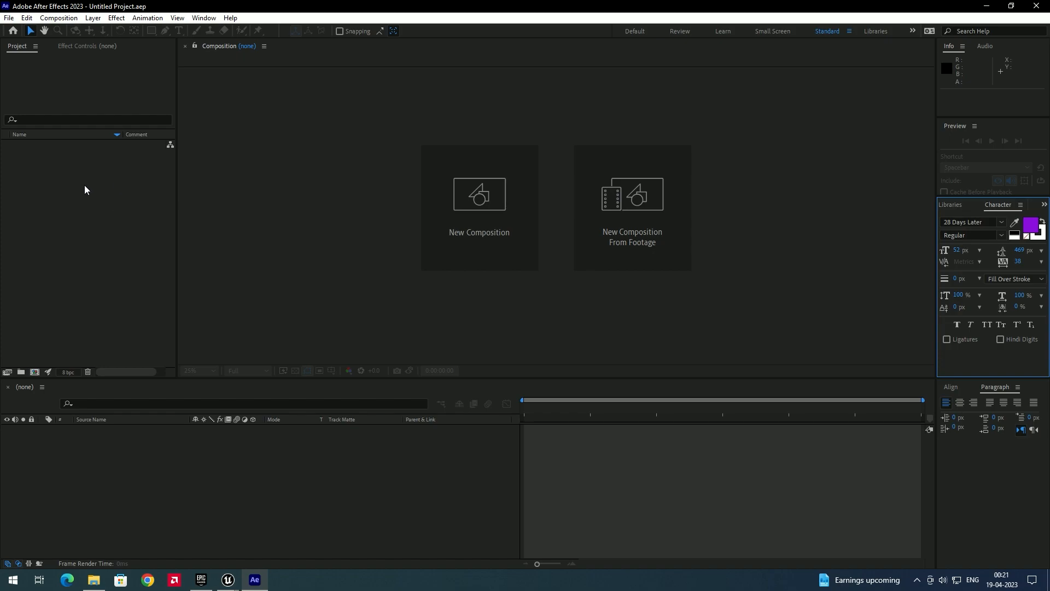
# In After Effects, import the DesertScene images from the Cinematic Render folder as an ImporterJPEG sequence and create a composition from the footage.
pyautogui.doubleClick(112, 176)
pyautogui.click(273, 291)
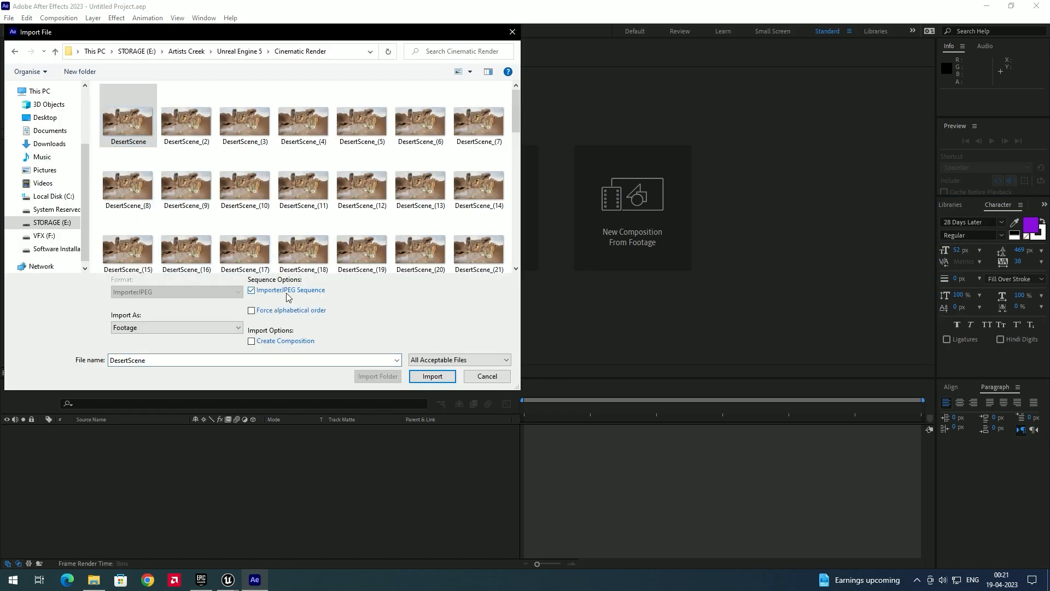
pyautogui.click(432, 377)
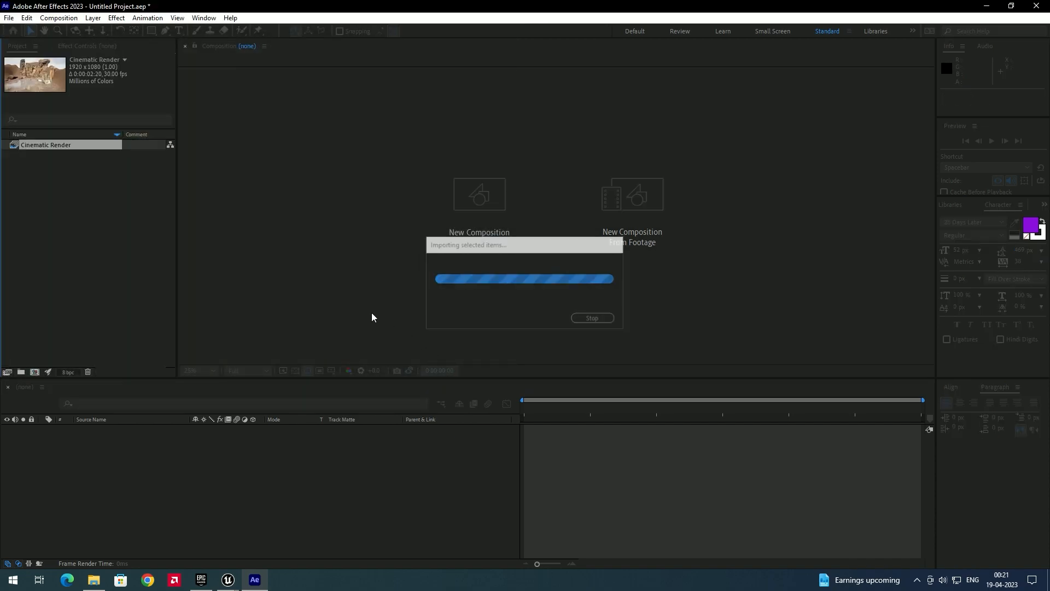
pyautogui.moveTo(66, 145); pyautogui.dragTo(39, 376)
# Maximize the composition view and play back the rendered camera animation.
pyautogui.press('`')
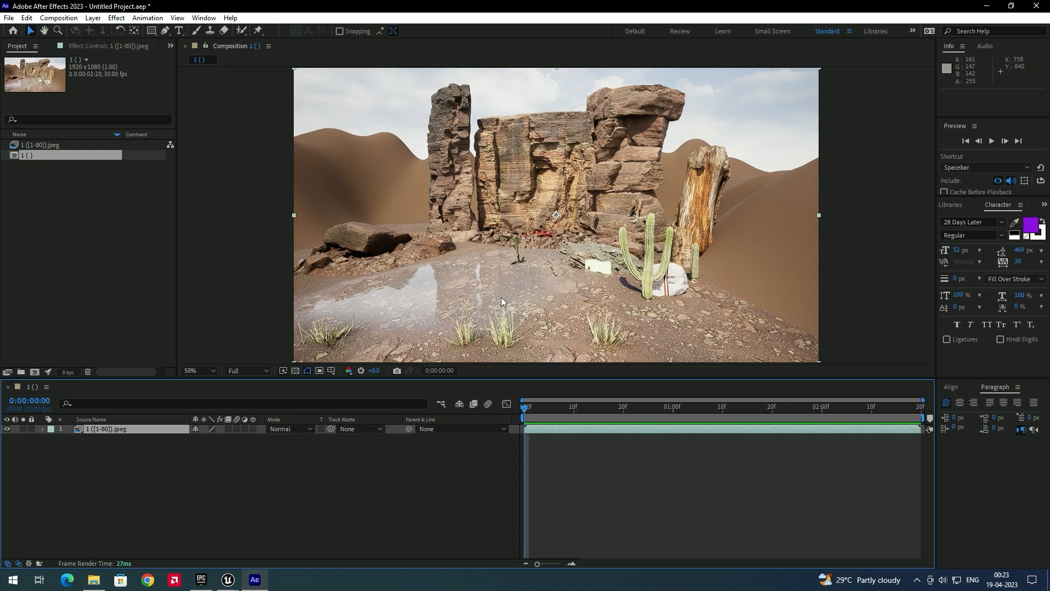
pyautogui.press('`')
pyautogui.press('space')
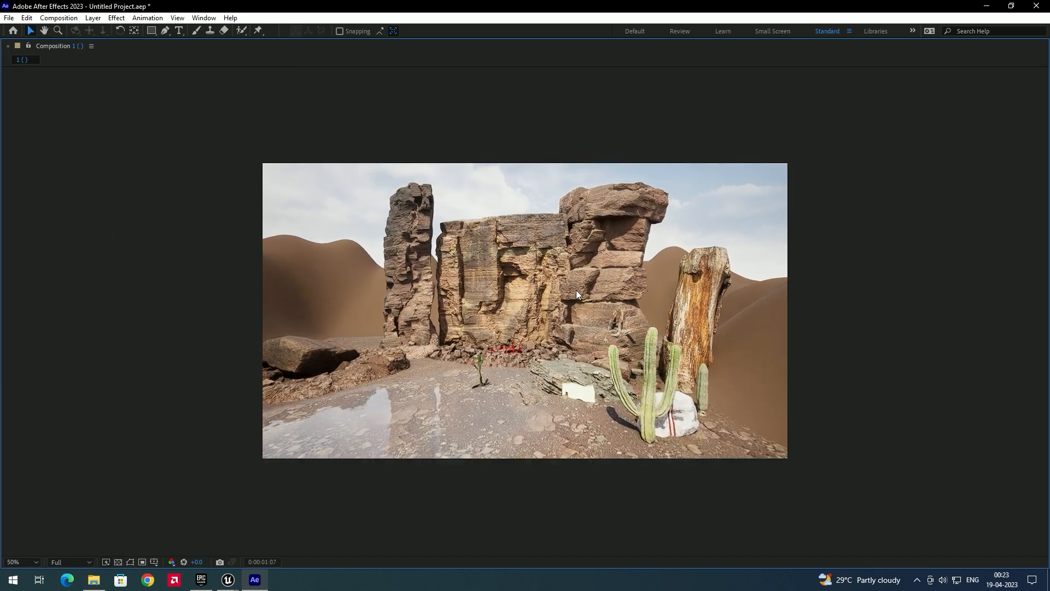